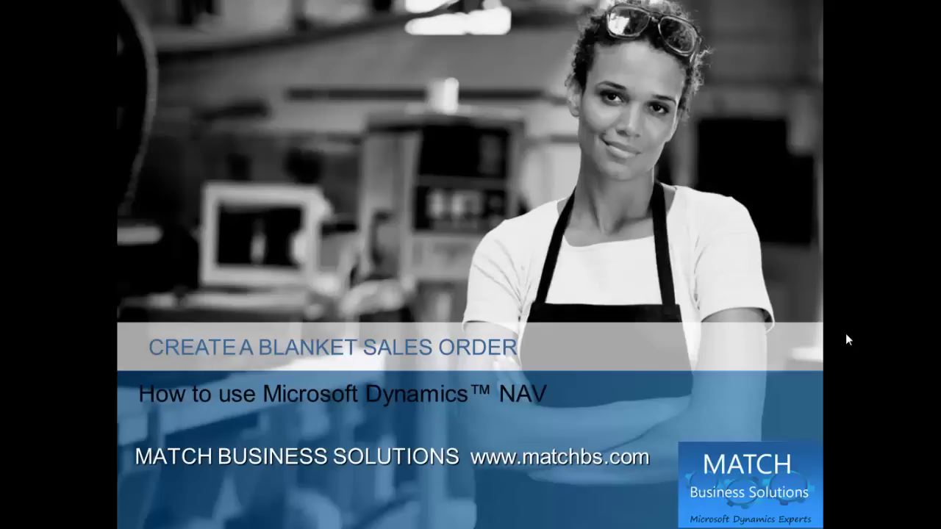
- Move past the title slide to the Departments page for CRONUS Australia Pty. Ltd
left_click(746, 336)
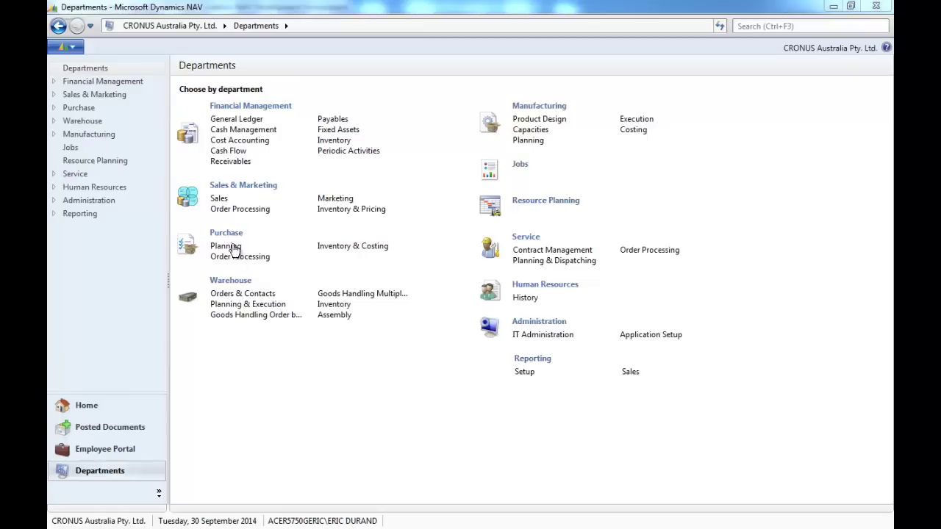
- Start a new blanket order from Order Processing's Blanket Sales Orders list
left_click(236, 209)
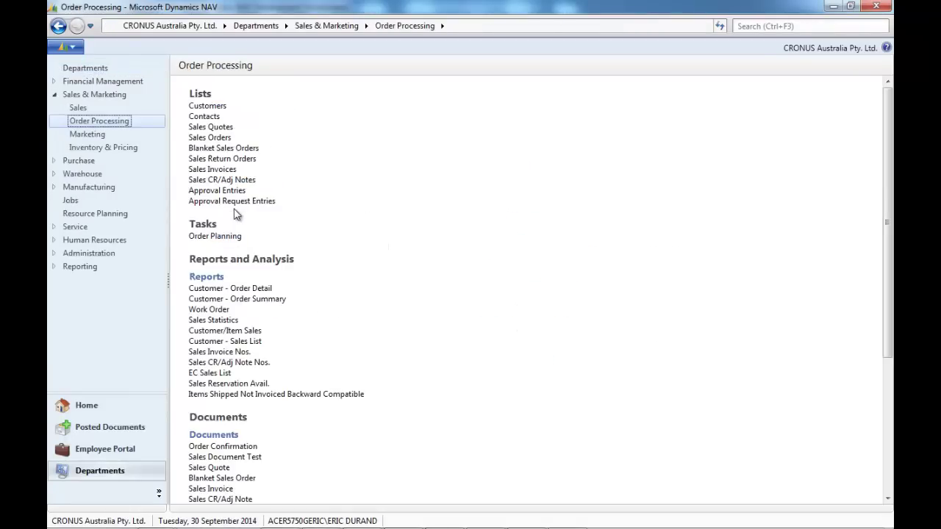
left_click(236, 149)
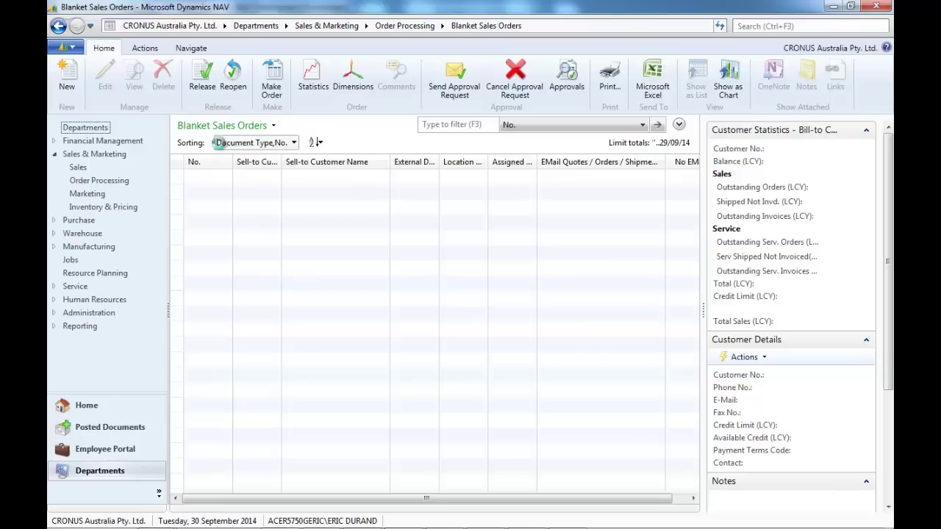
left_click(74, 85)
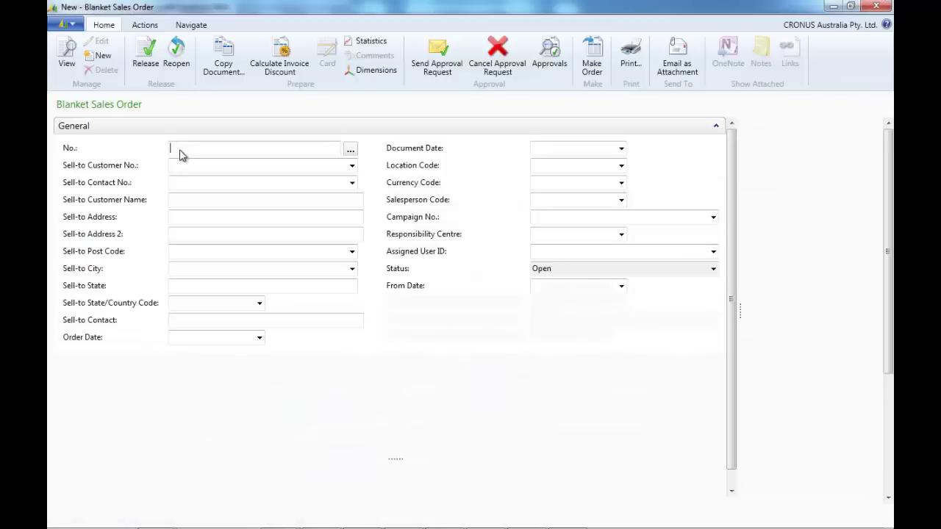
- Create blanket order 1004 for customer 10000 with ship-to code DUTTON
left_click(202, 165)
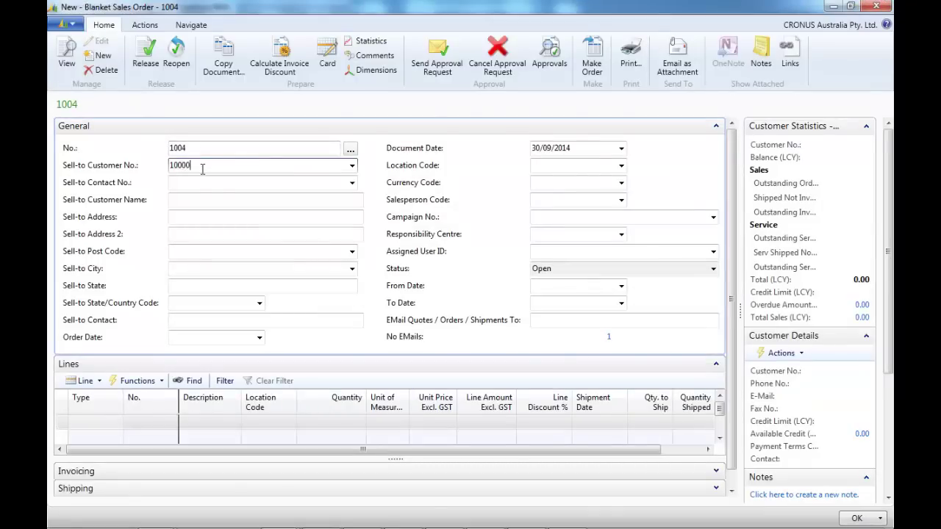
key("Tab")
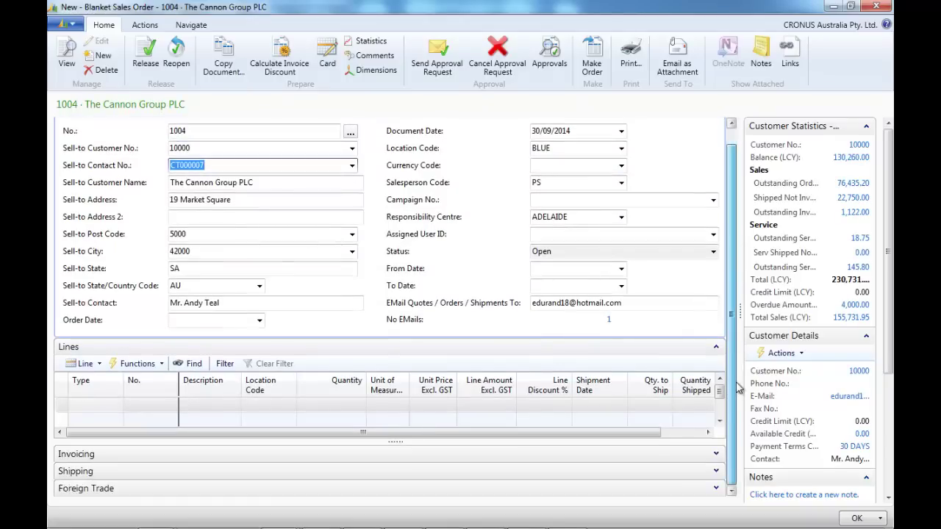
left_click(715, 473)
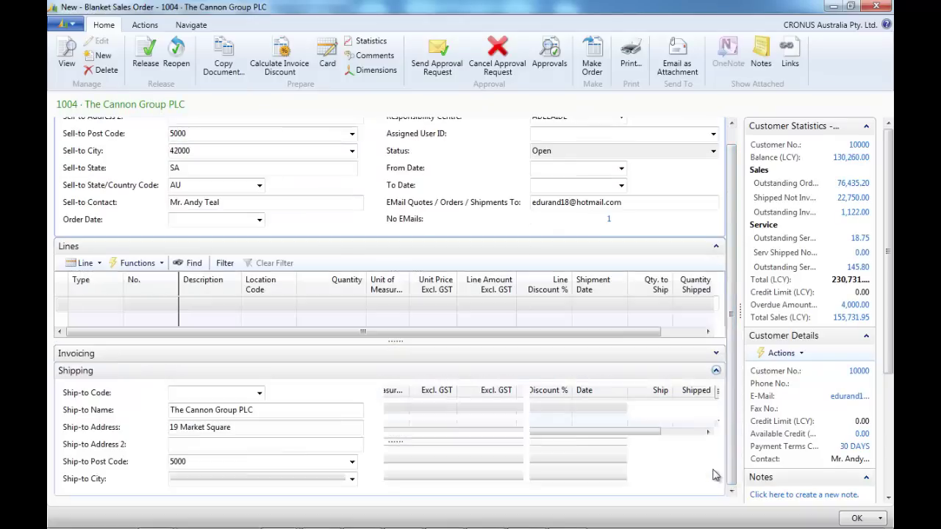
left_click(260, 393)
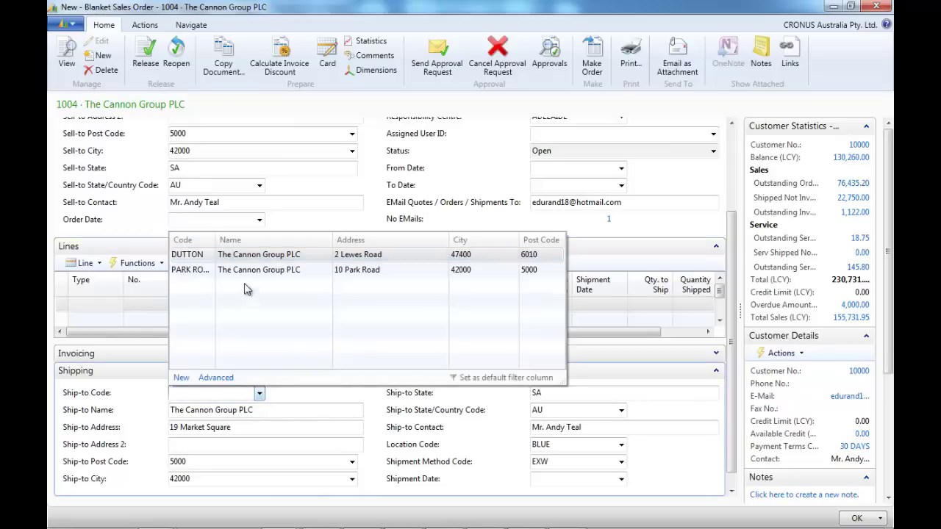
left_click(266, 256)
key("Tab")
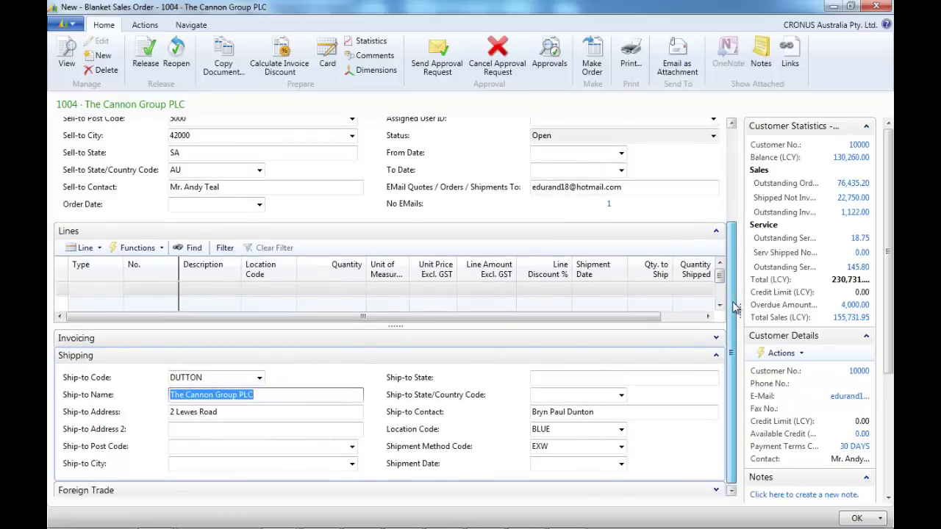
- Set the order's From Date to 1/01/2014 and To Date to 30/06/2014
left_click_drag(737, 296, 739, 174)
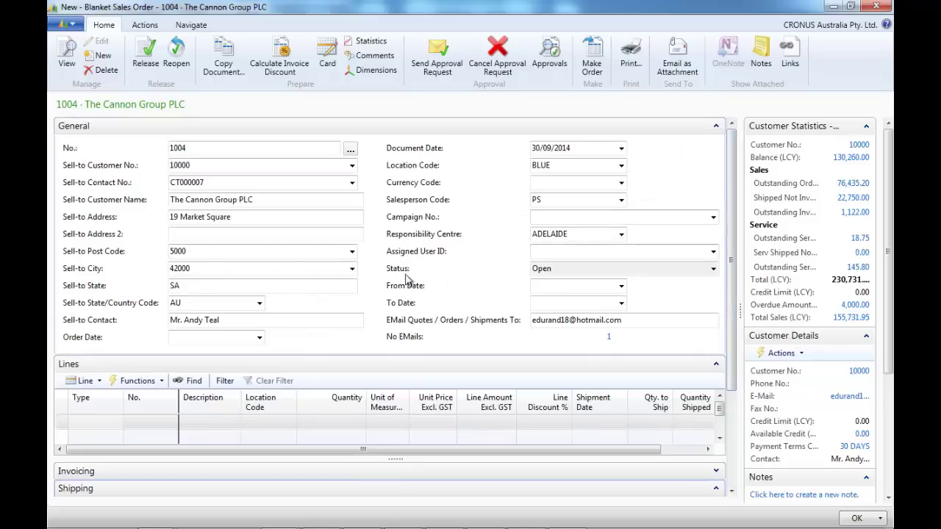
left_click(571, 286)
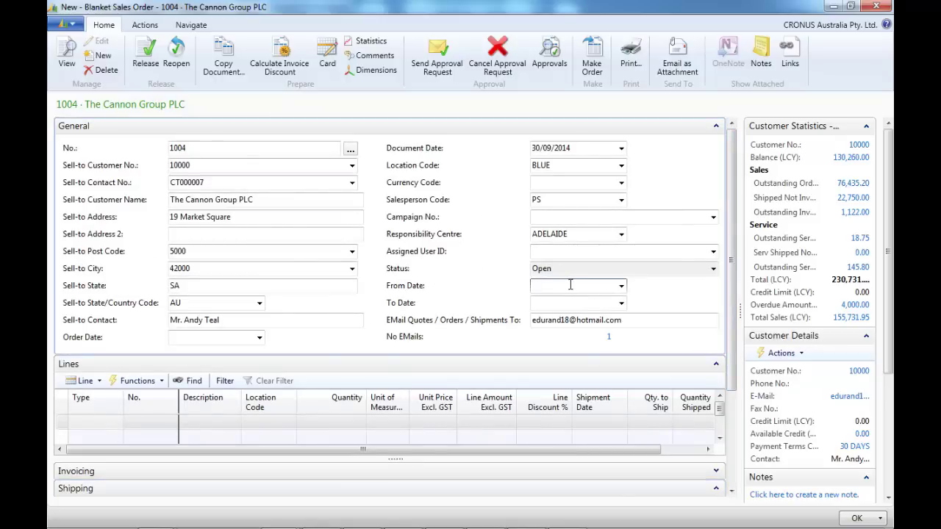
type("0101")
key("Tab")
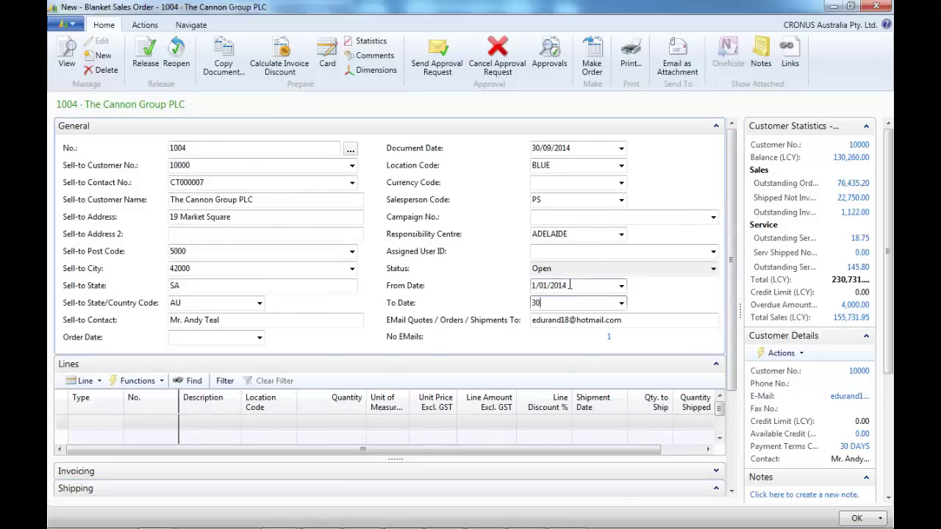
type("3006")
key("Tab")
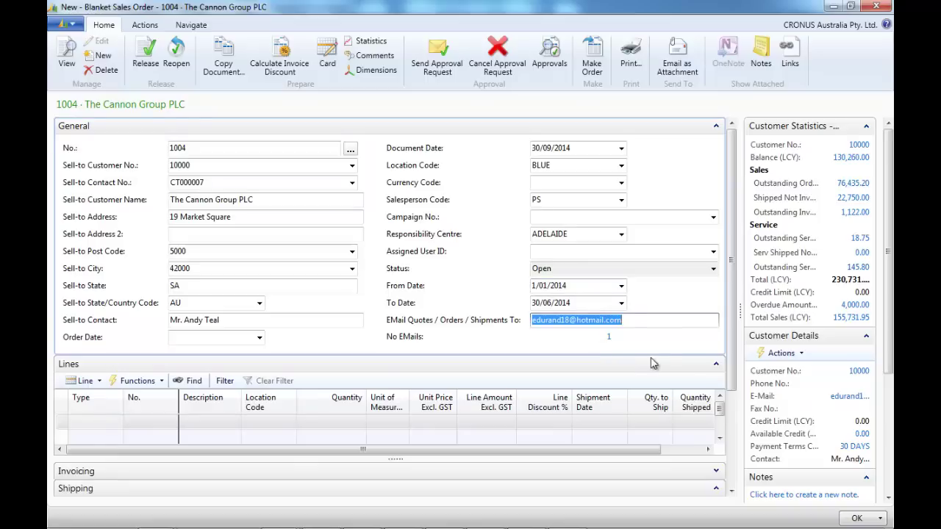
- Add a first Item line for item 1000 (Bicycle) with quantity 1,000
left_click(716, 127)
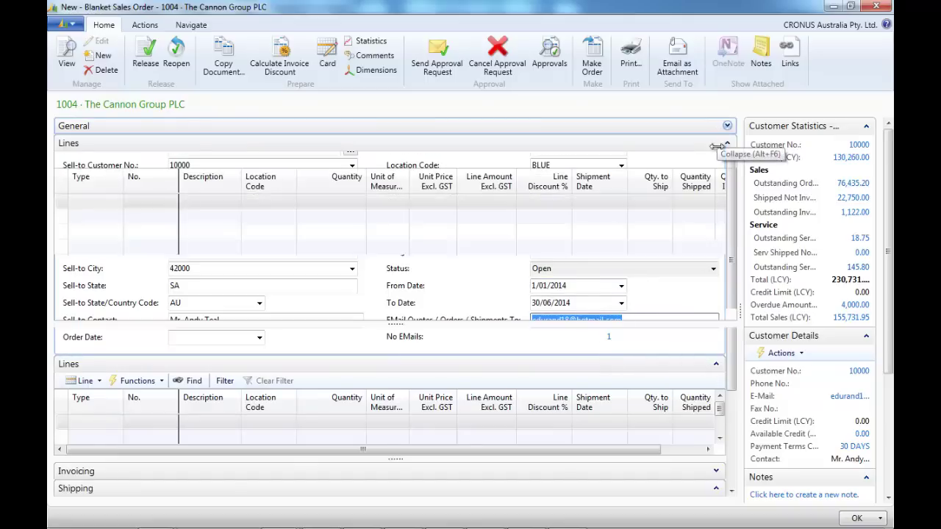
left_click(727, 353)
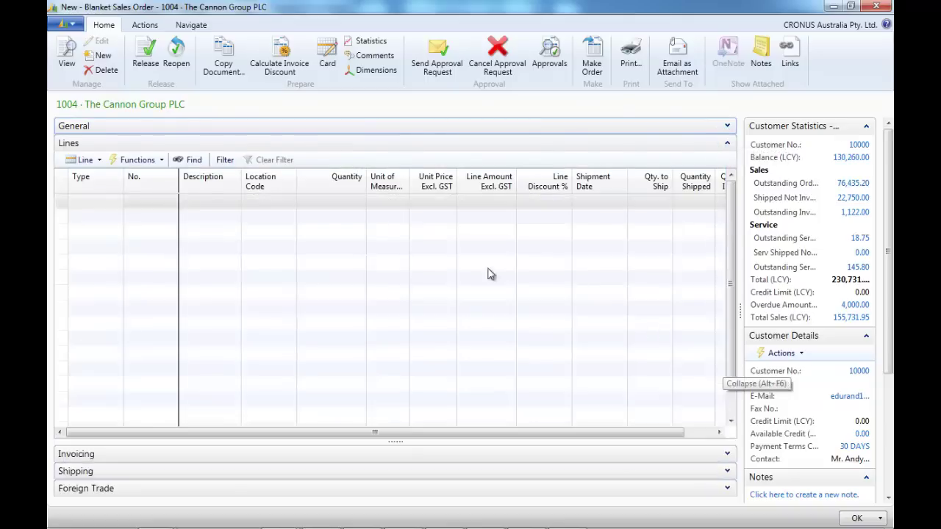
left_click(107, 203)
left_click(116, 201)
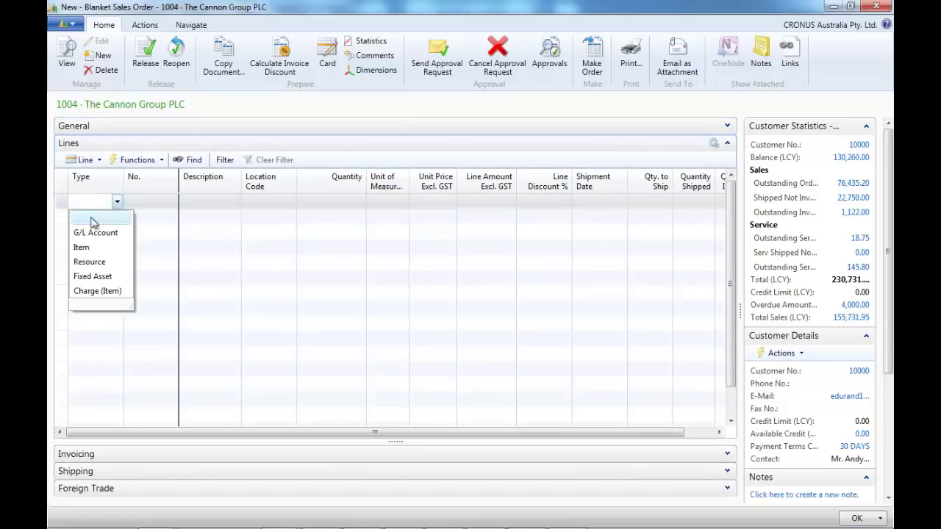
left_click(88, 251)
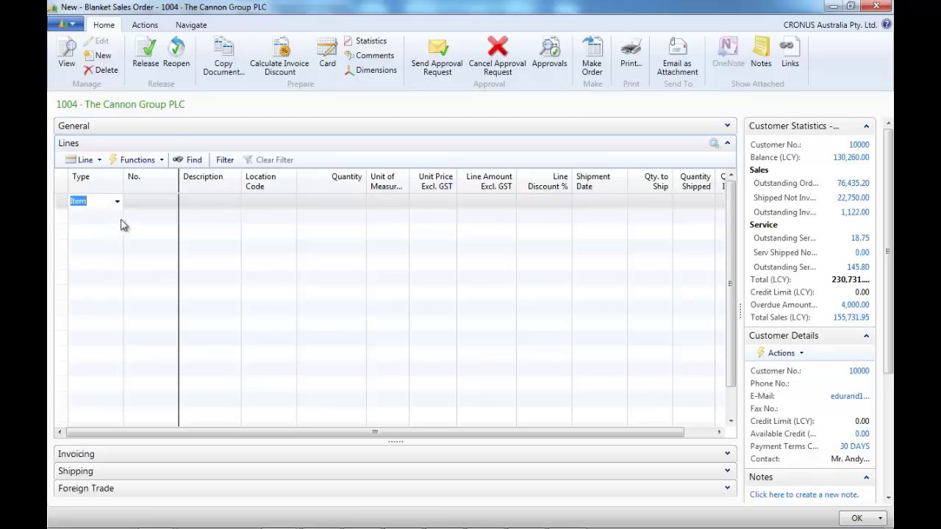
left_click(159, 205)
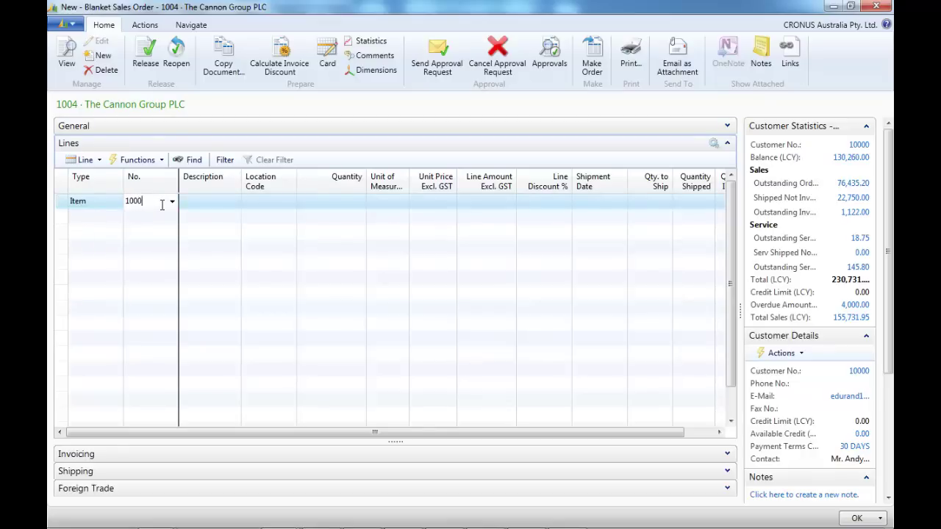
type("1000")
key("Tab")
key("Tab")
key("Tab")
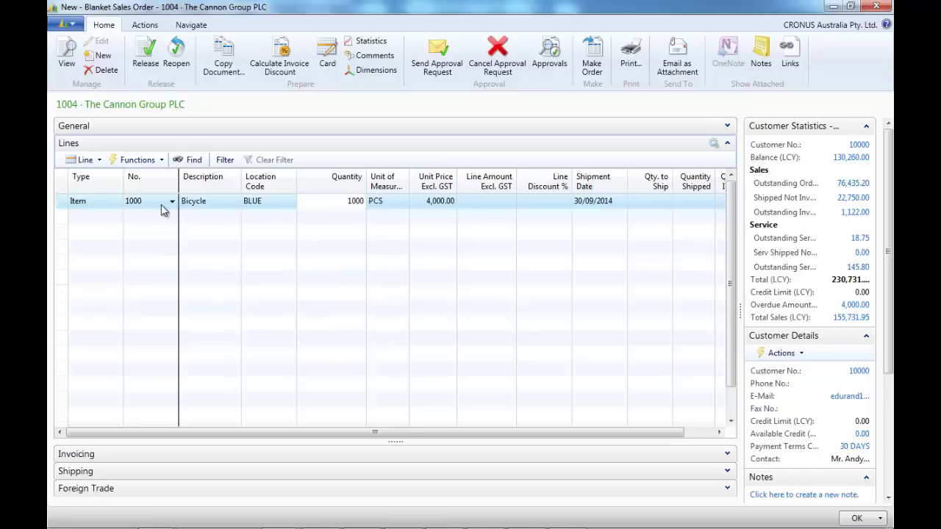
key("Return")
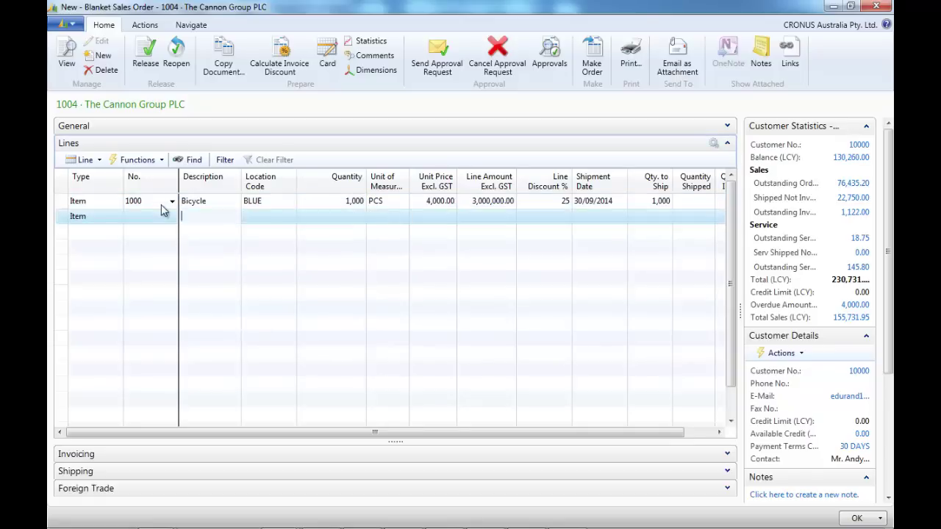
- Add a second line for item 1100 (Front Wheel) with quantity 500
key("Tab")
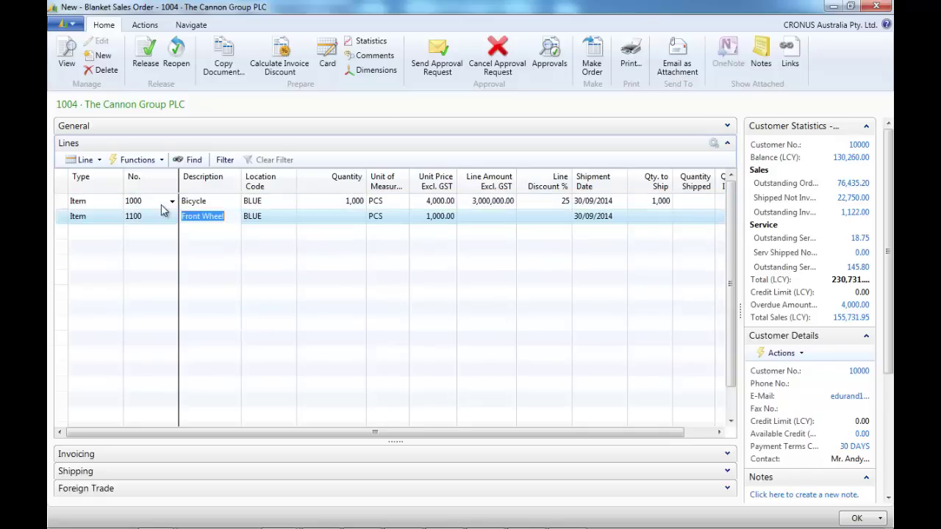
key("Tab")
key("Tab")
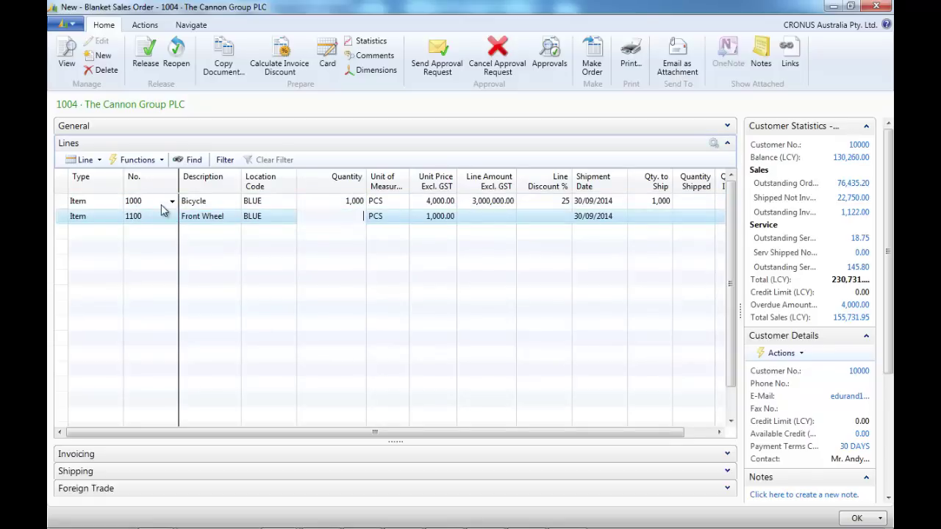
key("Tab")
key("Tab")
key("Tab")
key("Tab")
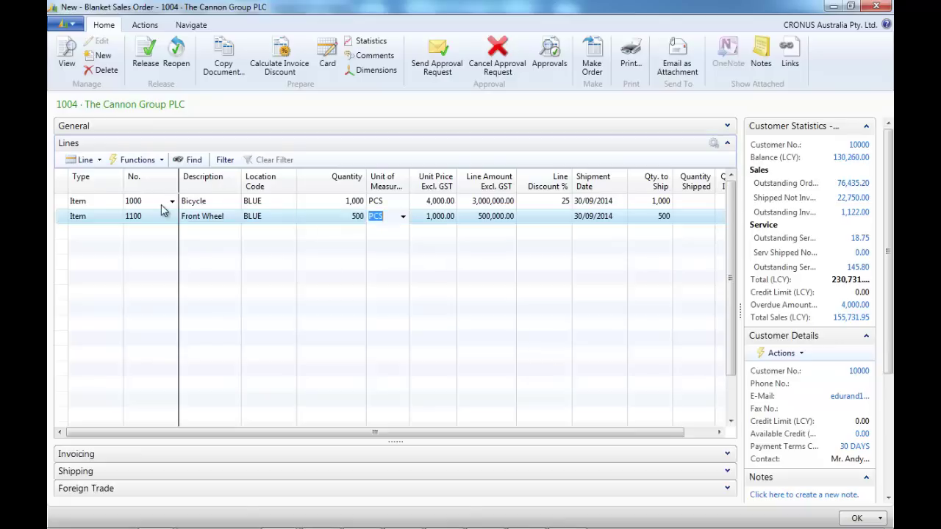
key("Up")
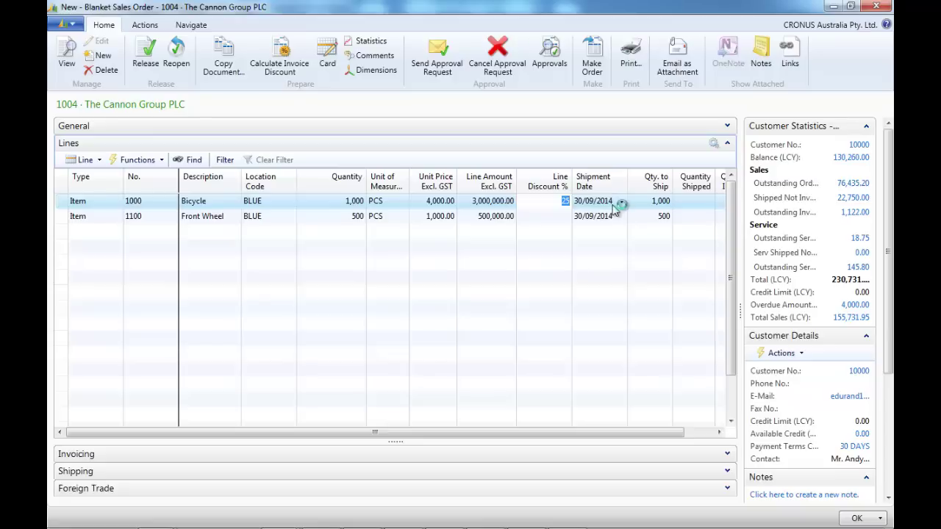
key("Down")
key("shift+Tab")
key("shift+Tab")
key("shift+Tab")
key("Up")
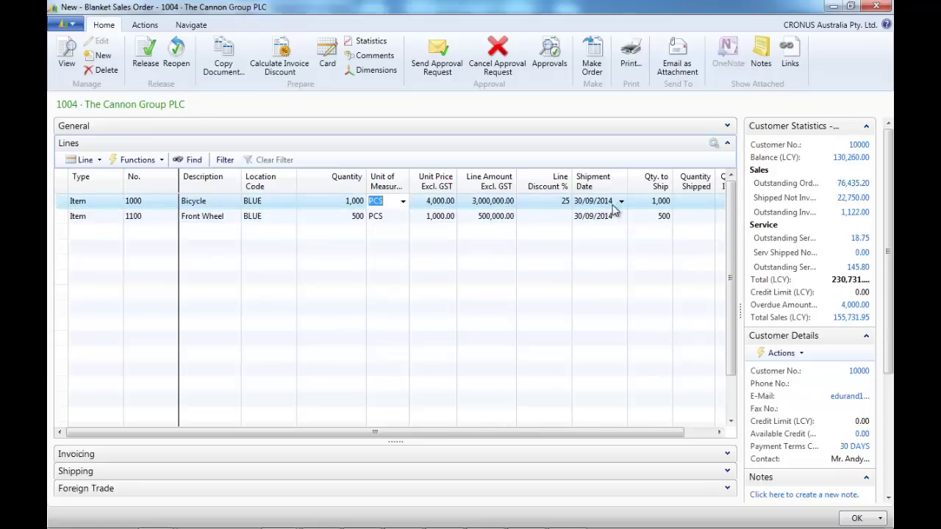
- Set the Bicycle line's shipment date to 31/01/2014, accepting the work-date warning
key("Tab")
key("Tab")
key("Tab")
key("Tab")
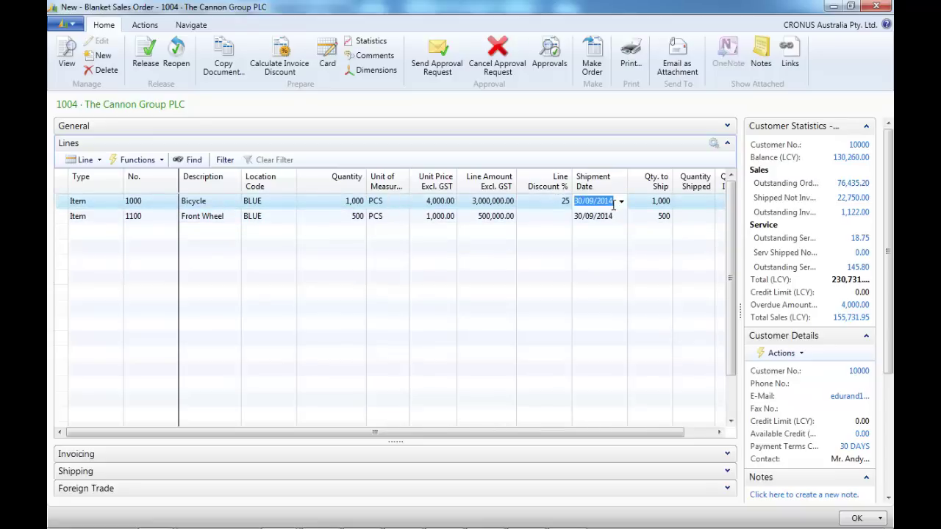
type("3101")
key("Return")
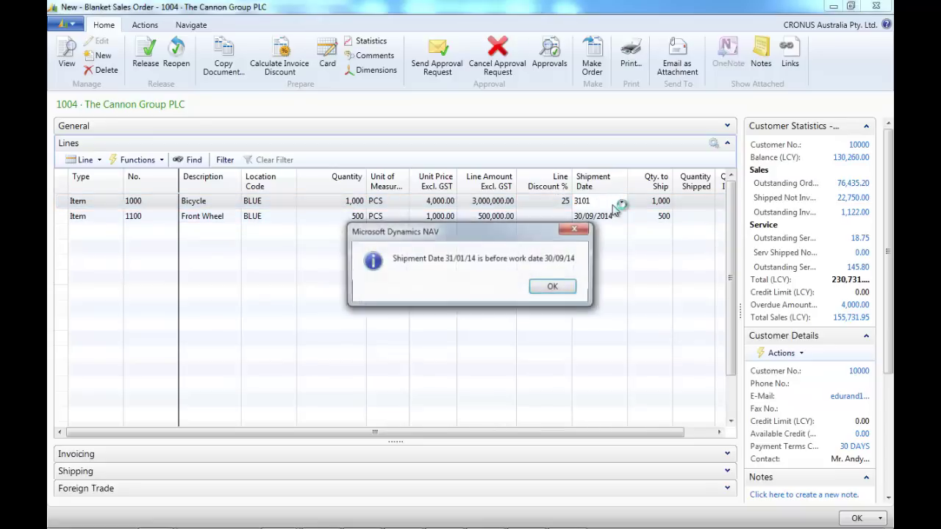
key("Return")
key("shift+Tab")
key("shift+Tab")
key("shift+Tab")
key("shift+Tab")
key("Down")
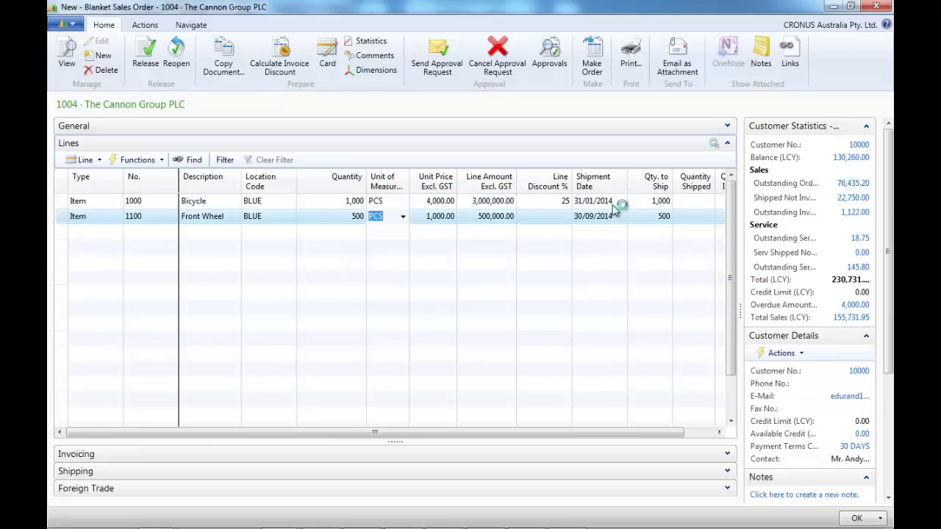
- Insert a new Bicycle line (item 1000) of 600 and reduce the first Bicycle line to 400
right_click(254, 217)
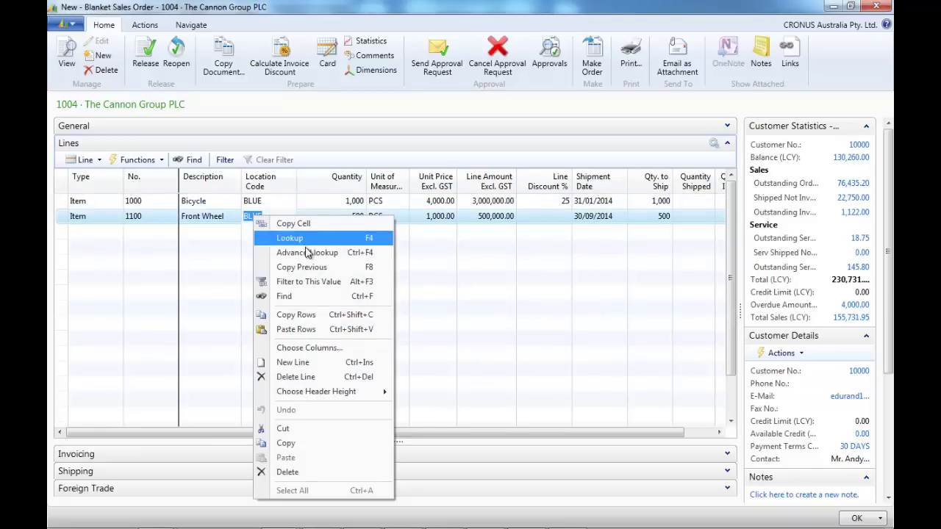
left_click(304, 362)
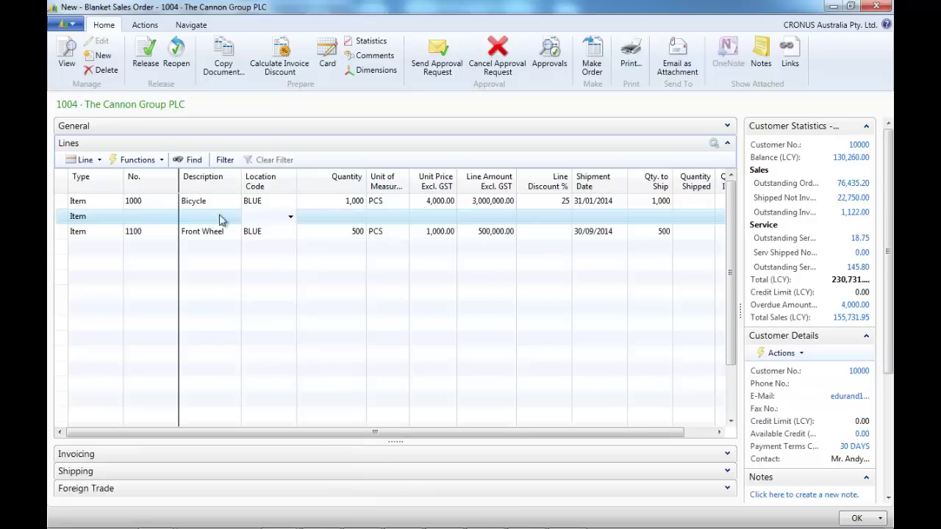
left_click(141, 220)
type("1000")
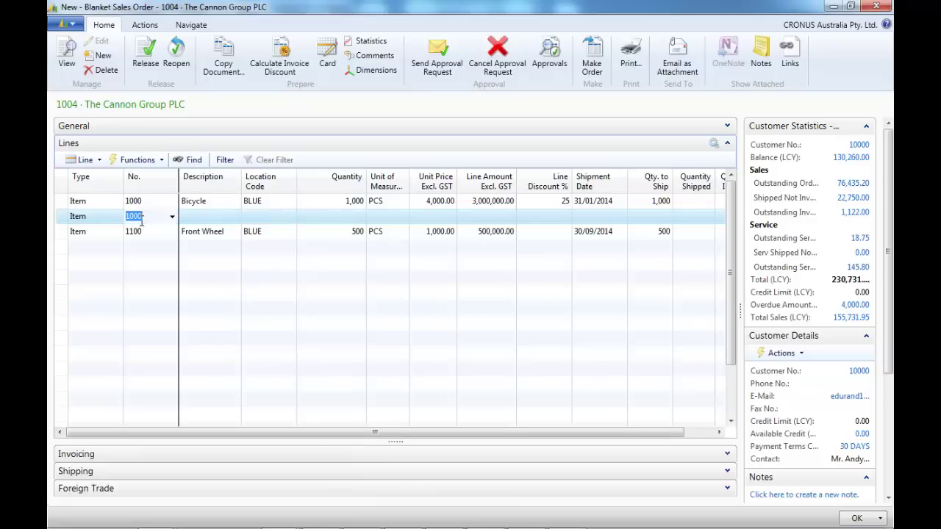
key("Tab")
key("Tab")
key("Tab")
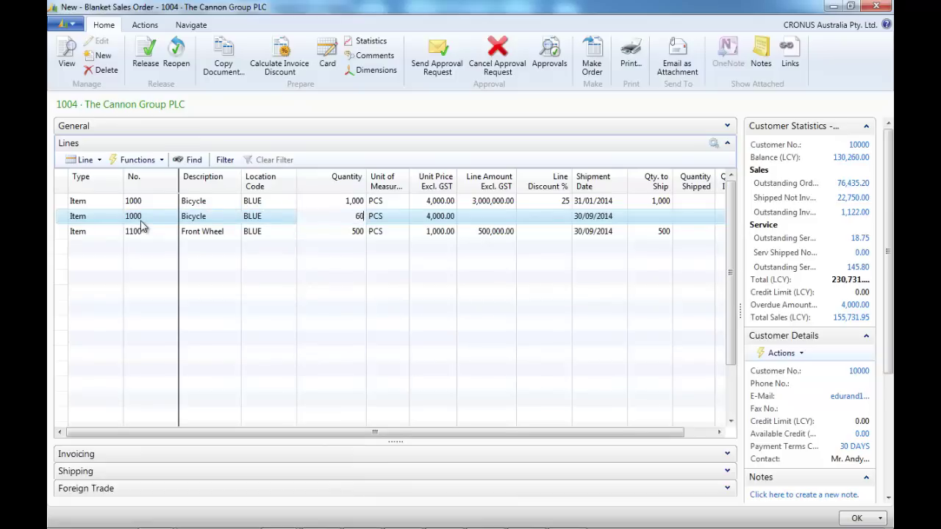
type("600")
key("Up")
type("4")
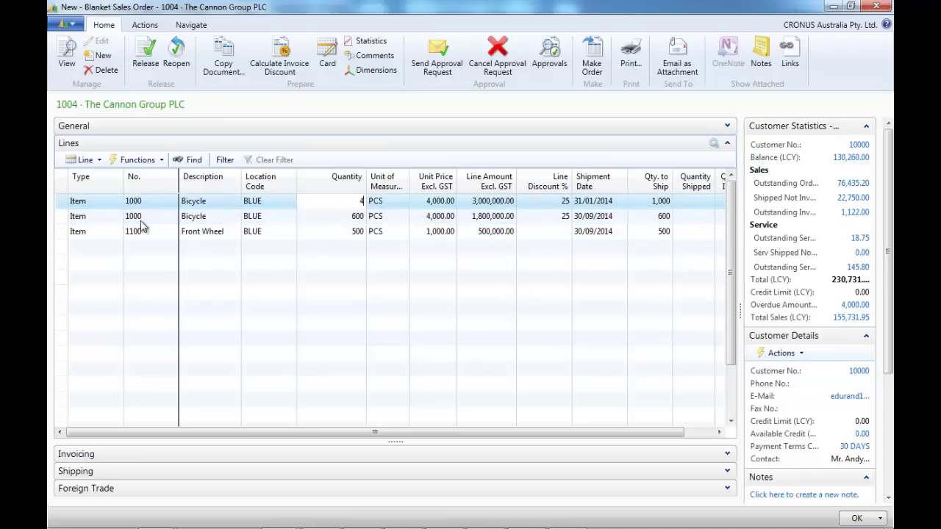
key("Tab")
key("Tab")
key("Tab")
key("Tab")
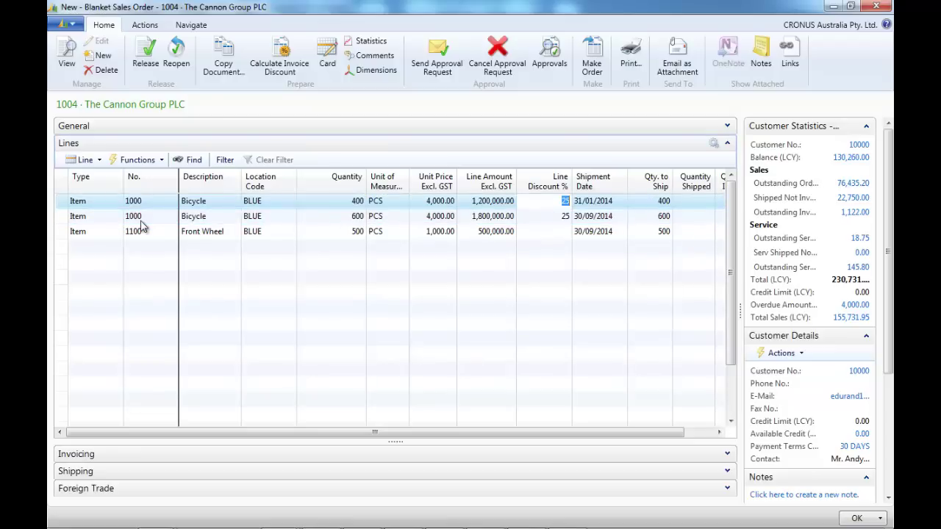
- Give the 600-Bicycle line a shipment date of 31/03/2014, acknowledging the warning
key("Down")
key("Tab")
type("310")
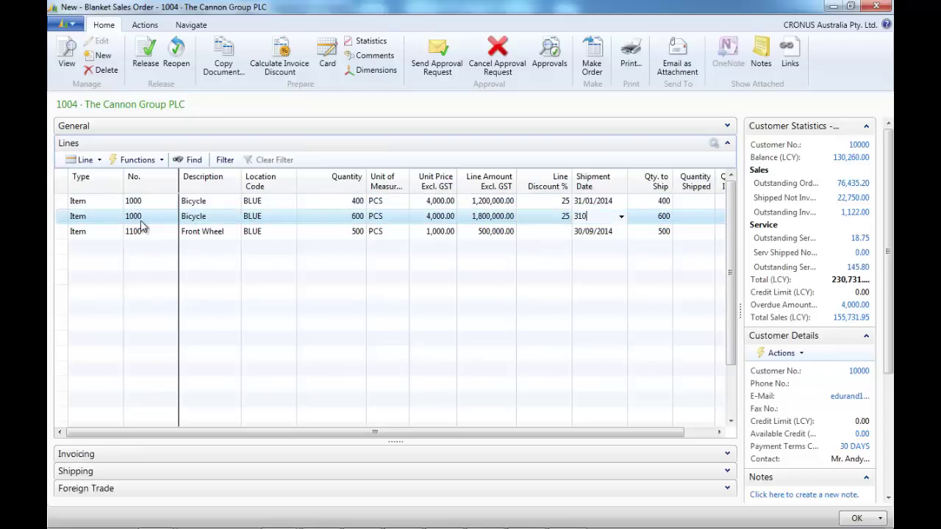
type("3")
key("Tab")
key("Return")
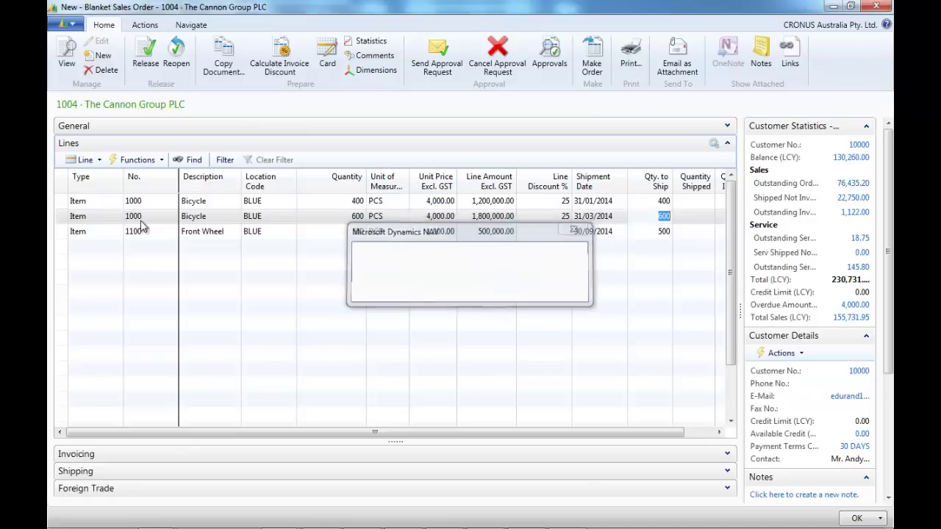
key("Up")
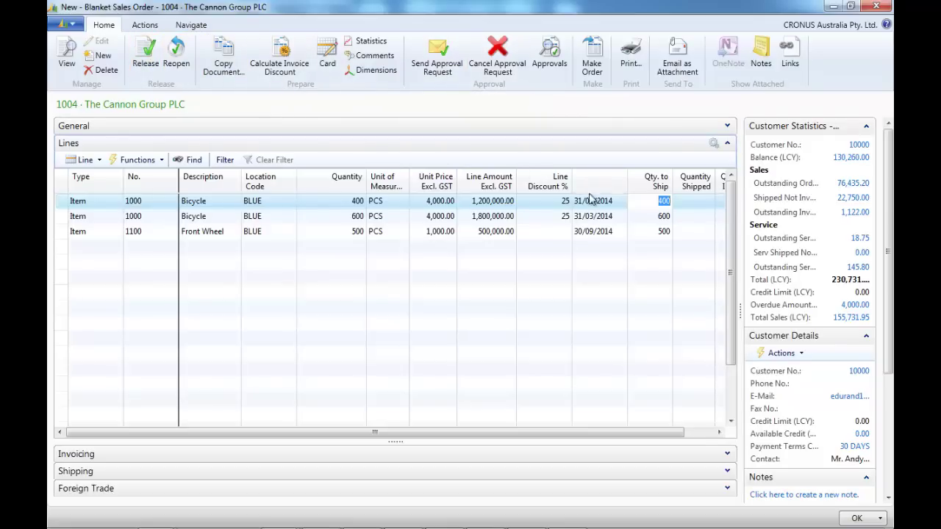
left_click(660, 216)
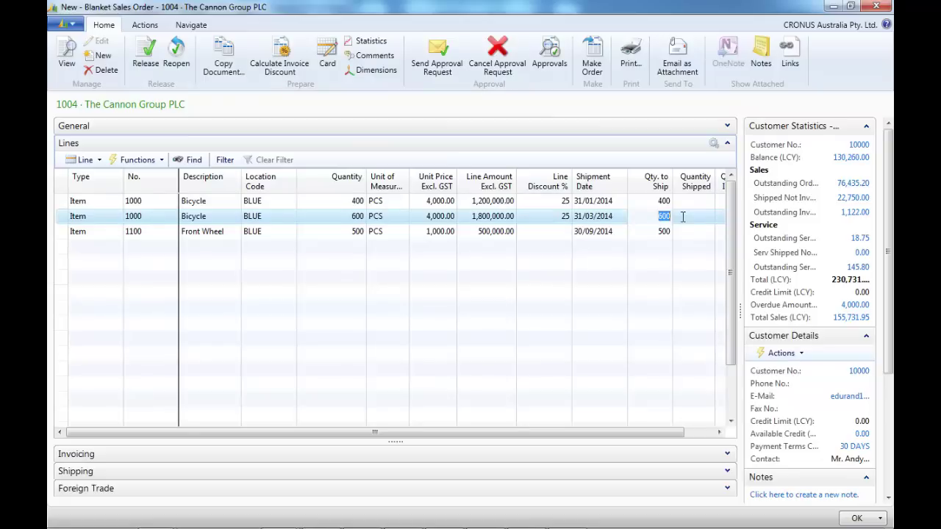
- Clear Qty. to Ship on the other lines and make sales order 1095, accepting all prompts
key("Down")
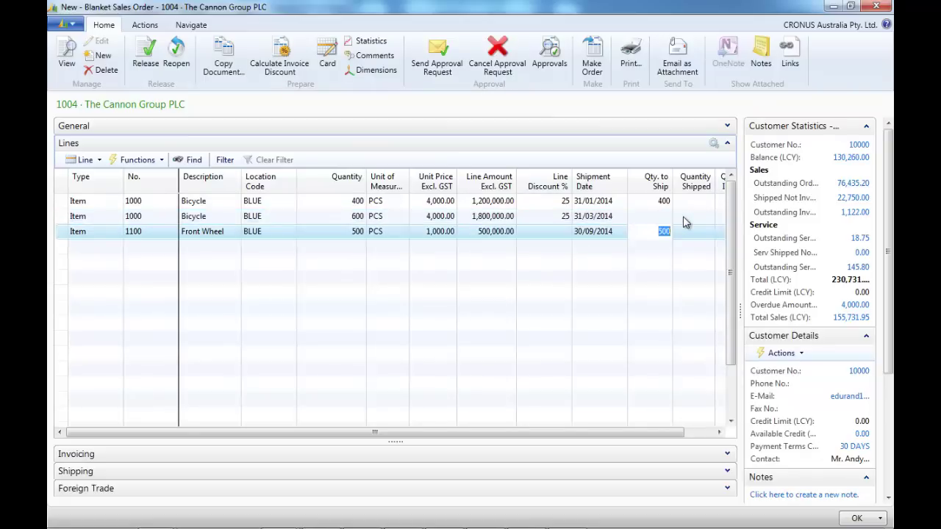
key("Up")
key("Up")
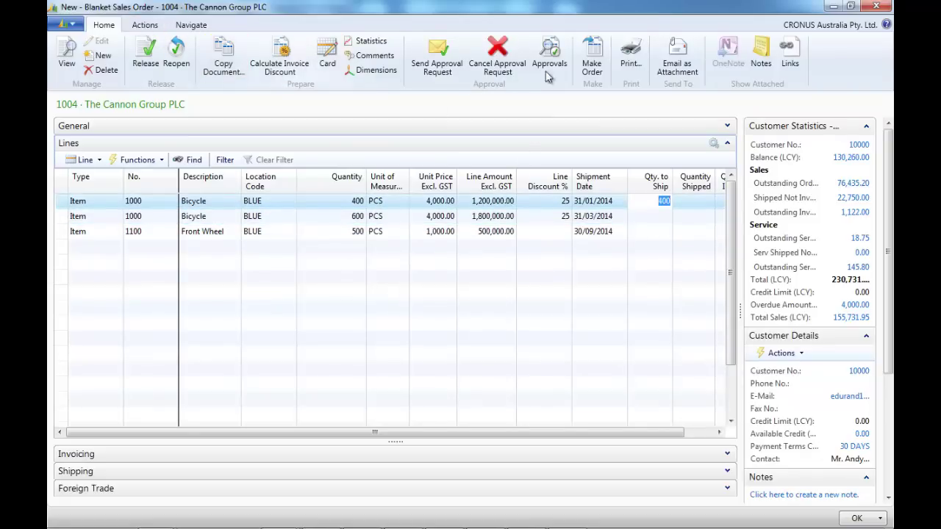
left_click(594, 59)
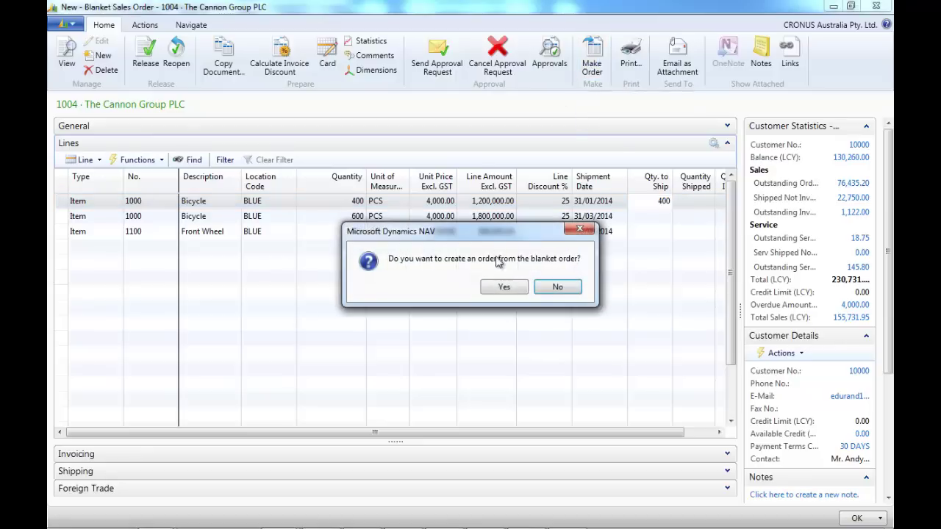
left_click(504, 288)
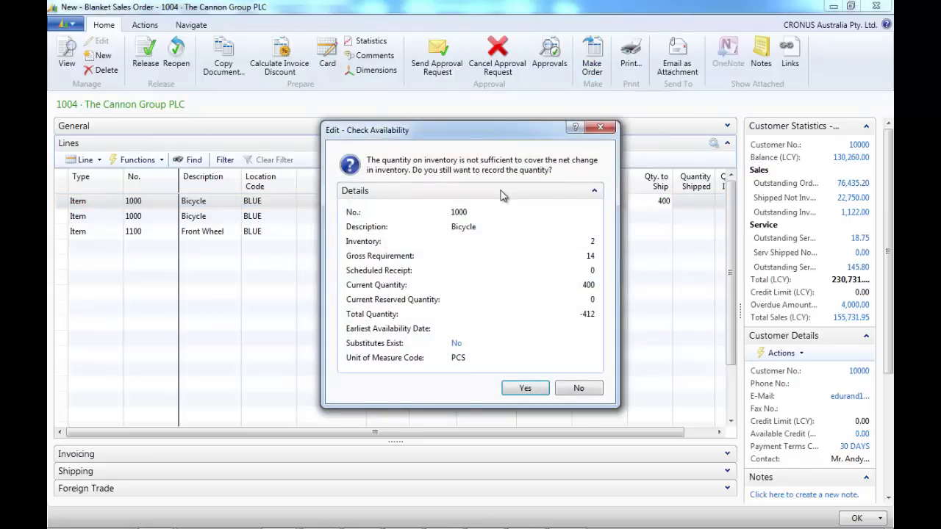
left_click(524, 389)
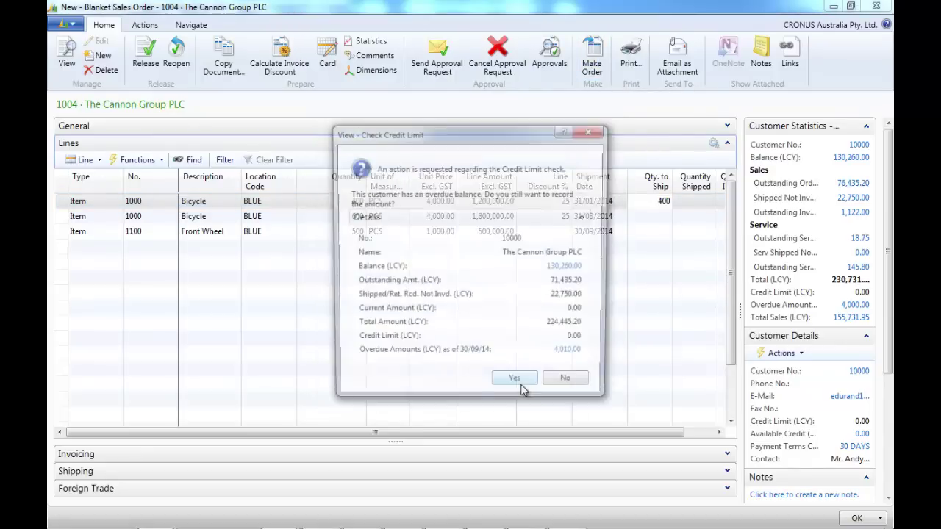
left_click(519, 386)
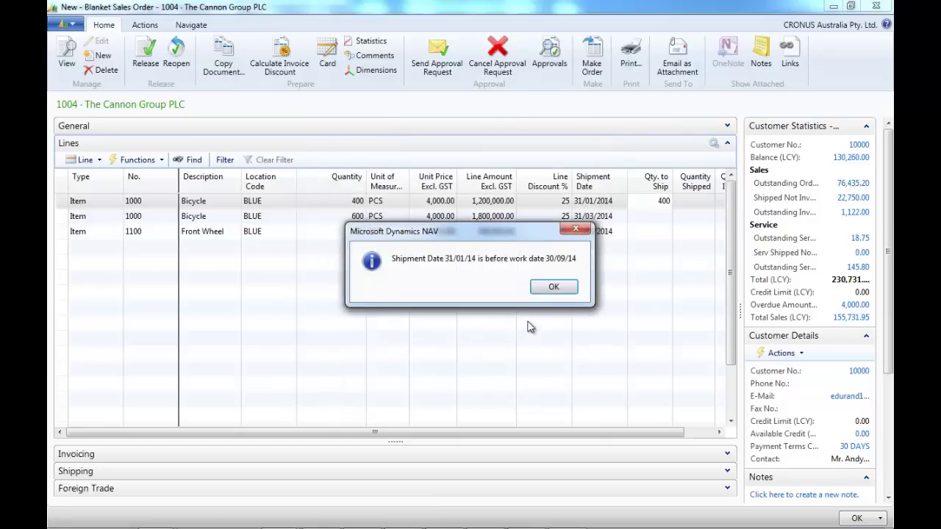
left_click(554, 288)
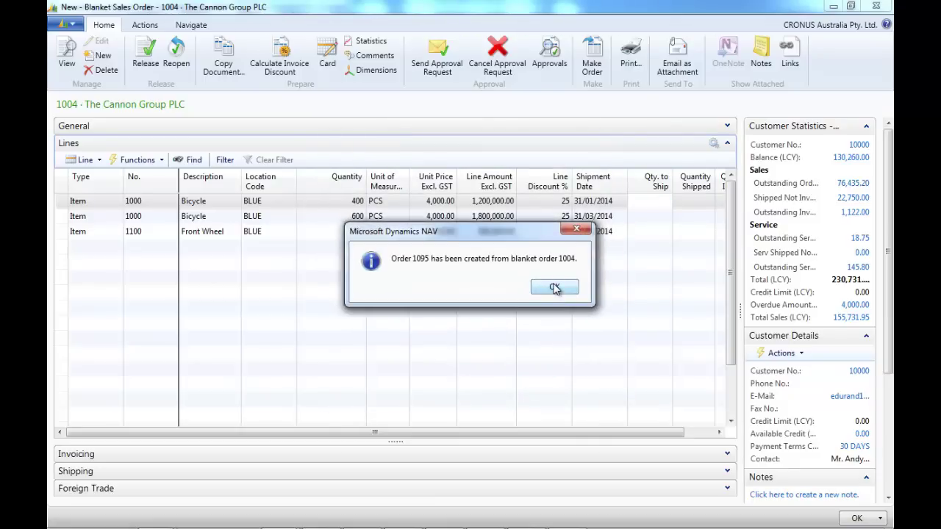
left_click(556, 289)
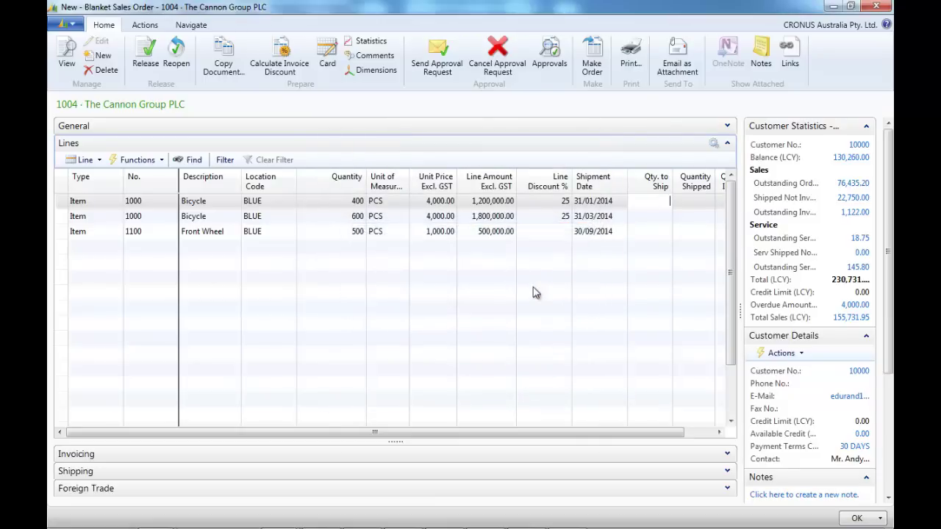
- Open sales order 1095 from the Bicycle line's unposted order lines
left_click(99, 161)
mouse_move(181, 193)
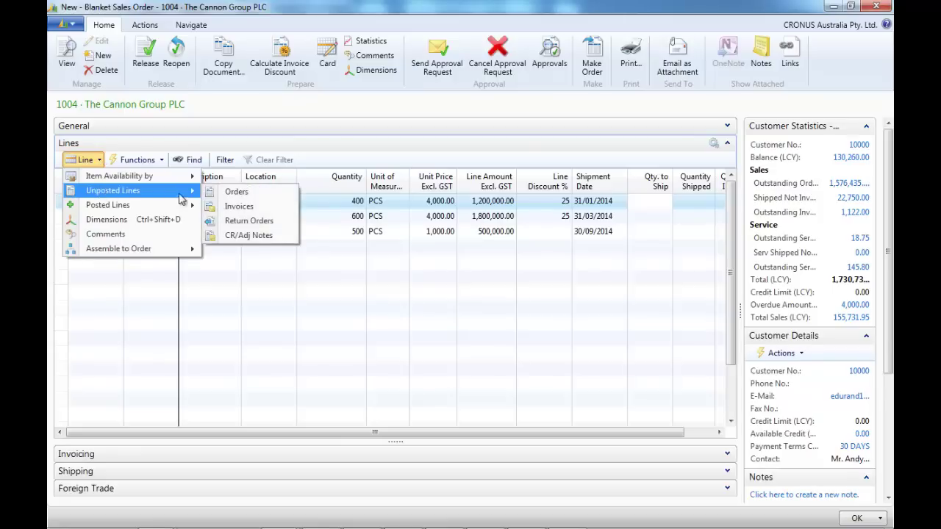
left_click(237, 192)
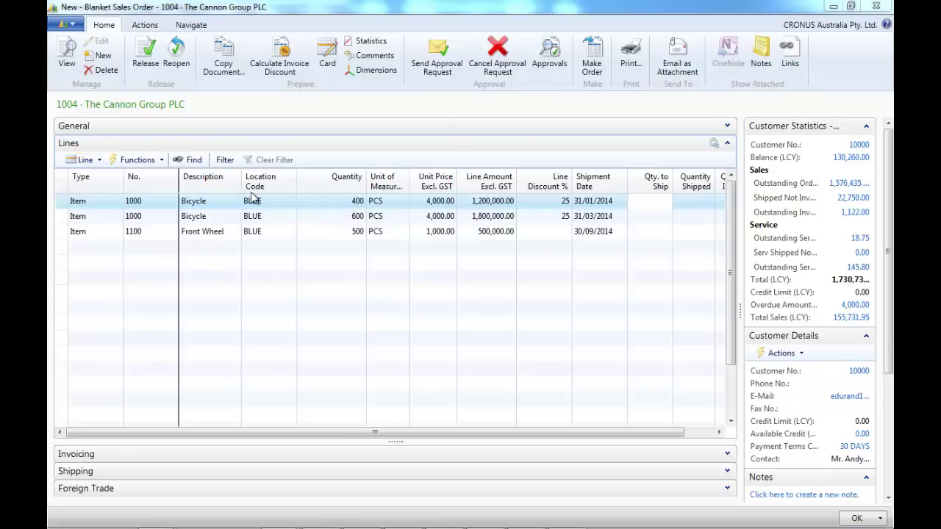
left_click(98, 83)
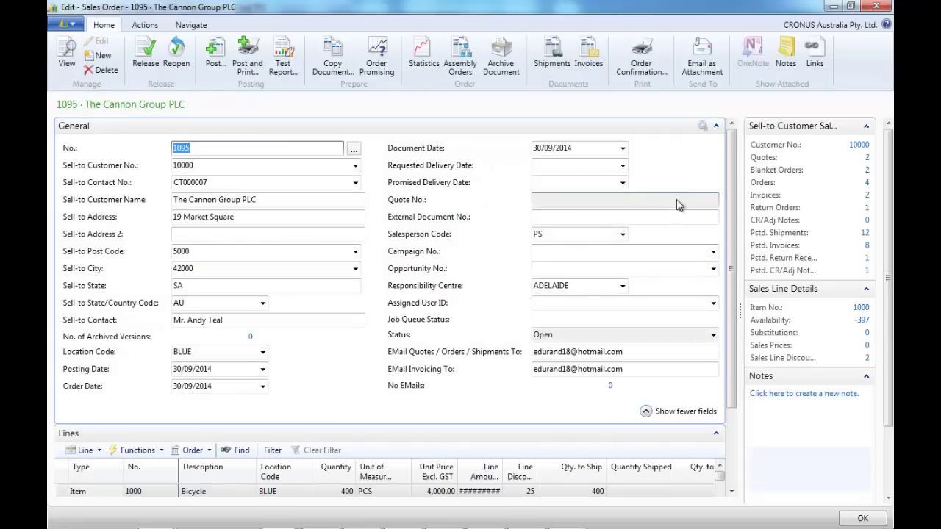
- Post sales order 1095 as Ship and Invoice
left_click(716, 126)
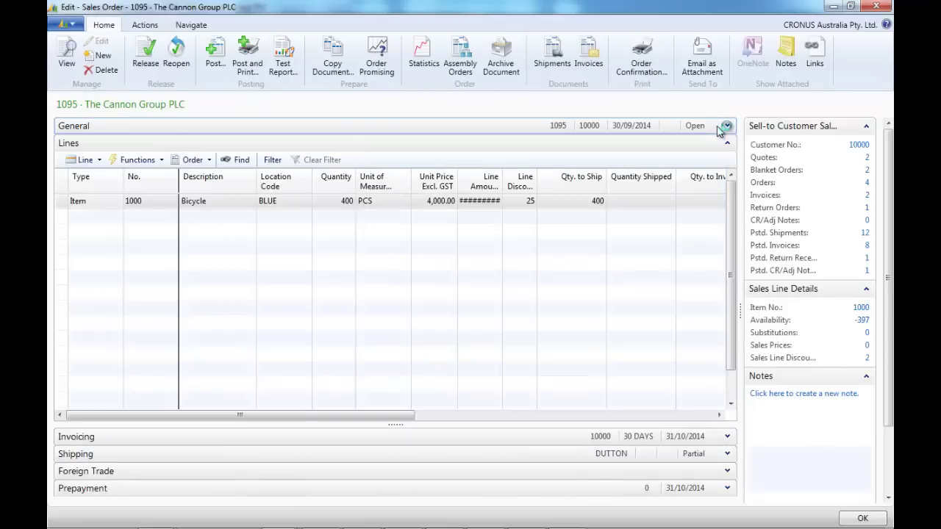
left_click(214, 52)
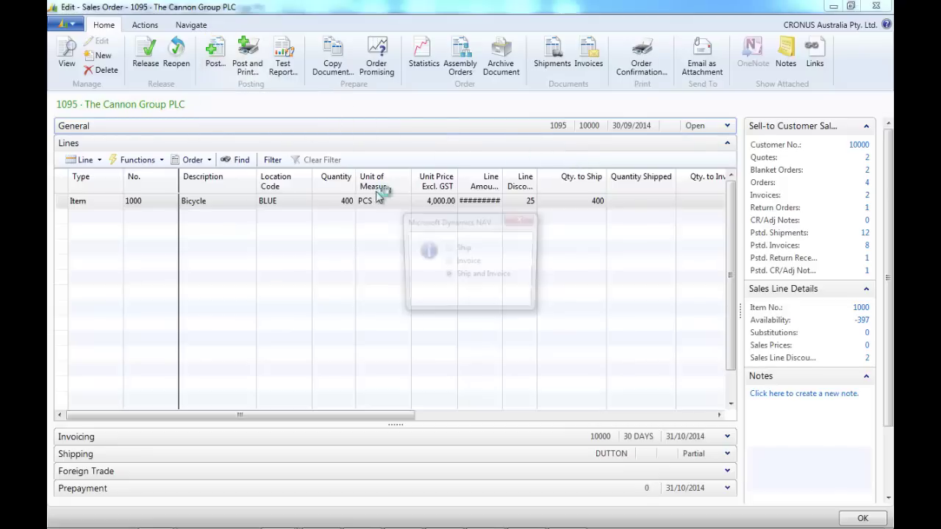
left_click(448, 297)
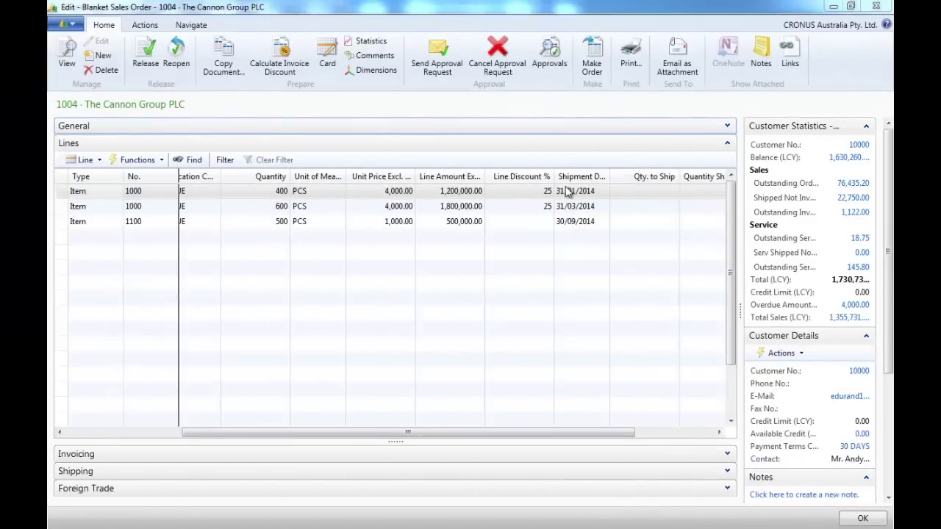
left_click_drag(593, 432, 638, 433)
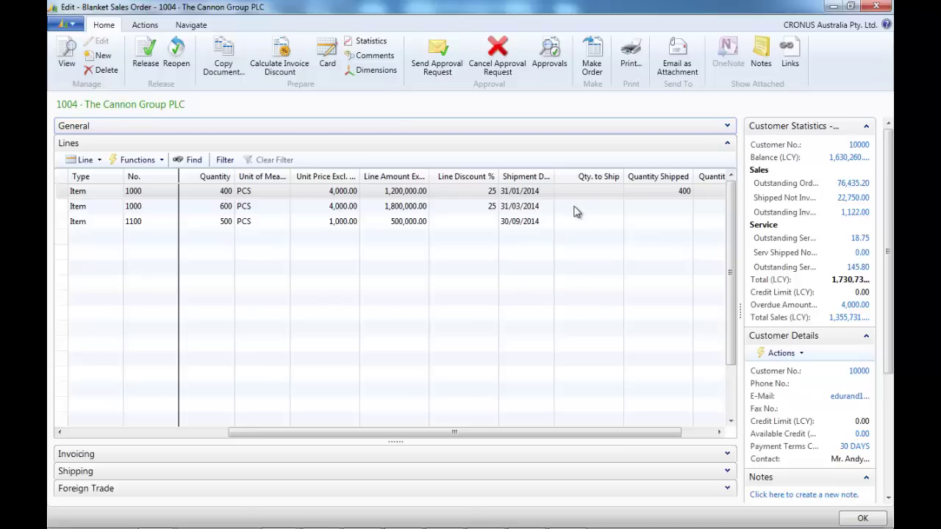
left_click(94, 160)
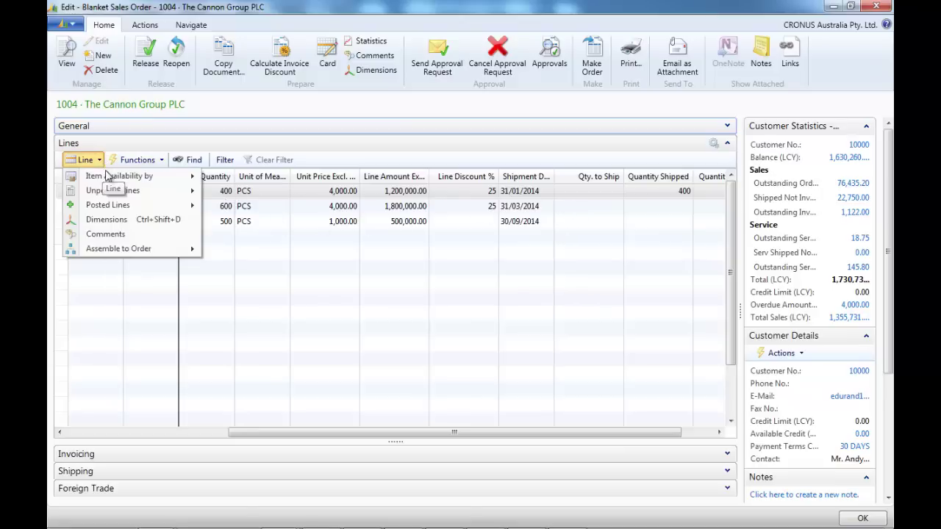
mouse_move(109, 183)
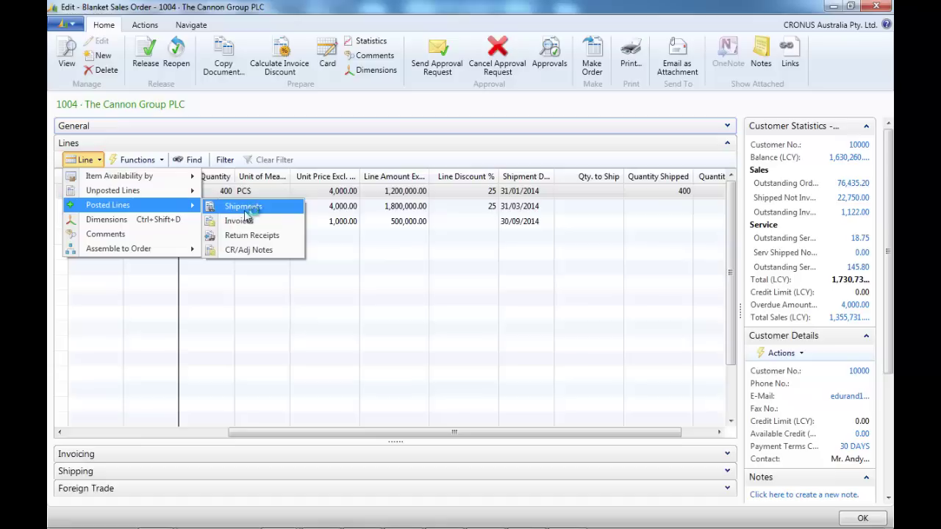
left_click(245, 220)
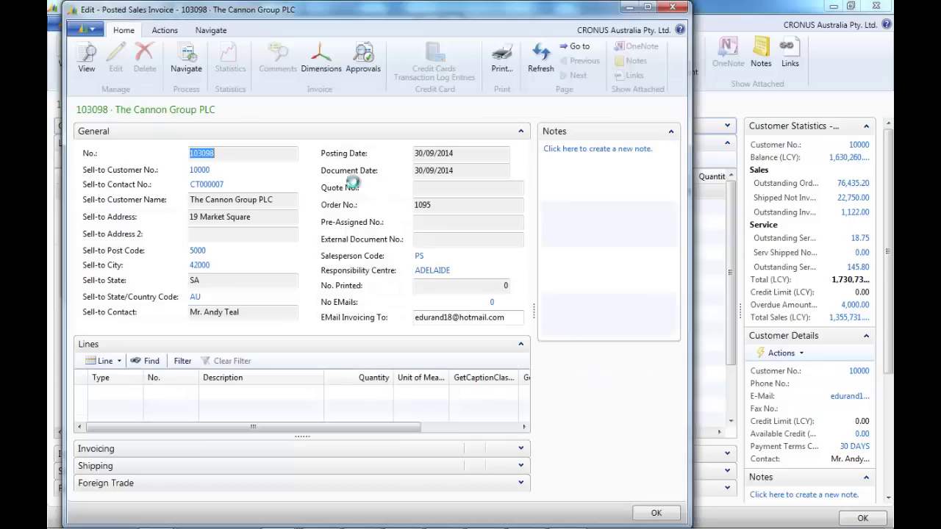
left_click(672, 7)
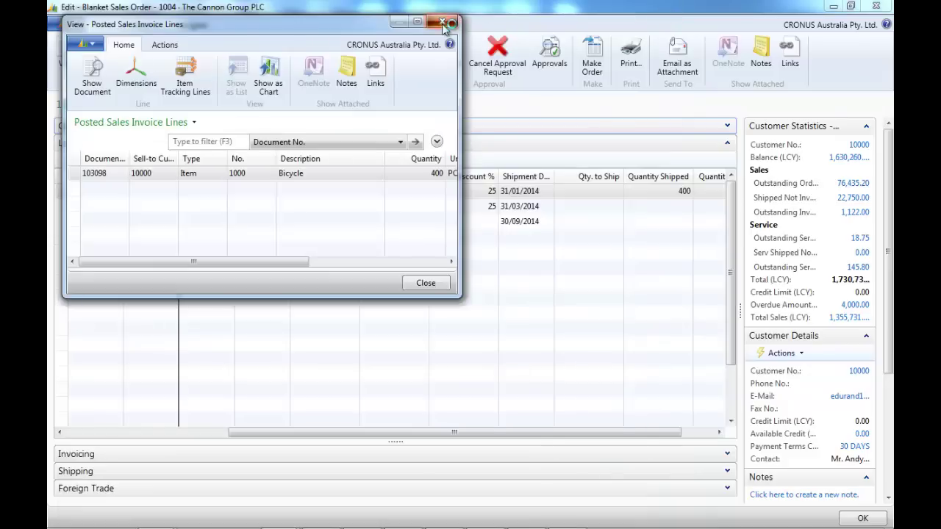
left_click(442, 21)
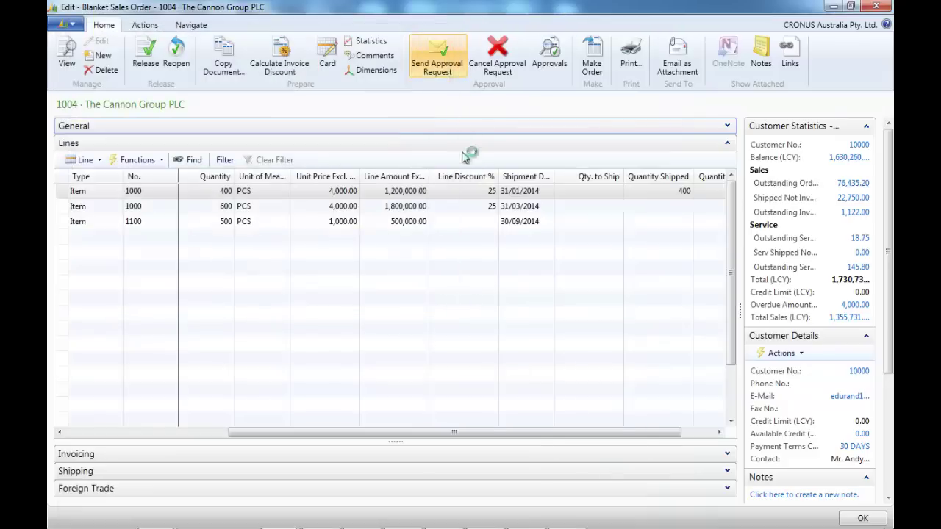
- Set Qty. to Ship to 250 on the second line and 500 on the third
left_click(665, 209)
left_click(613, 210)
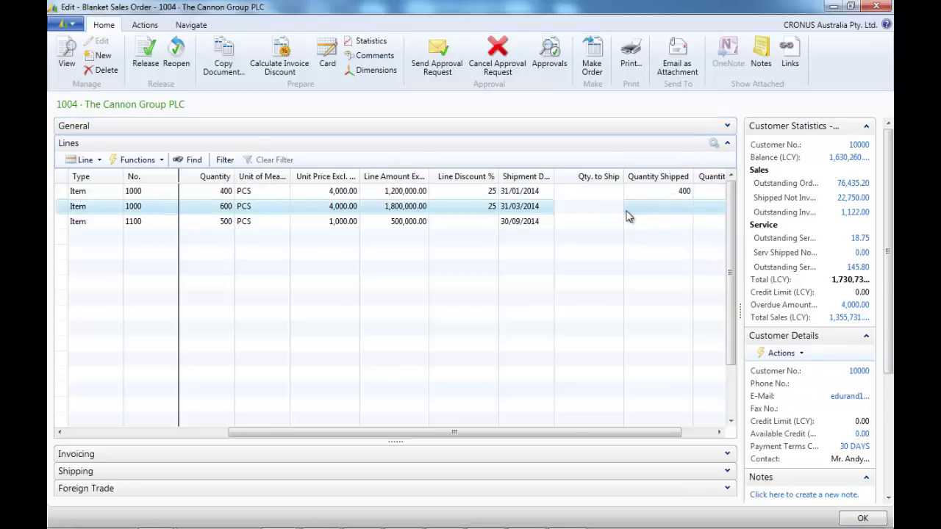
type("250")
key("Down")
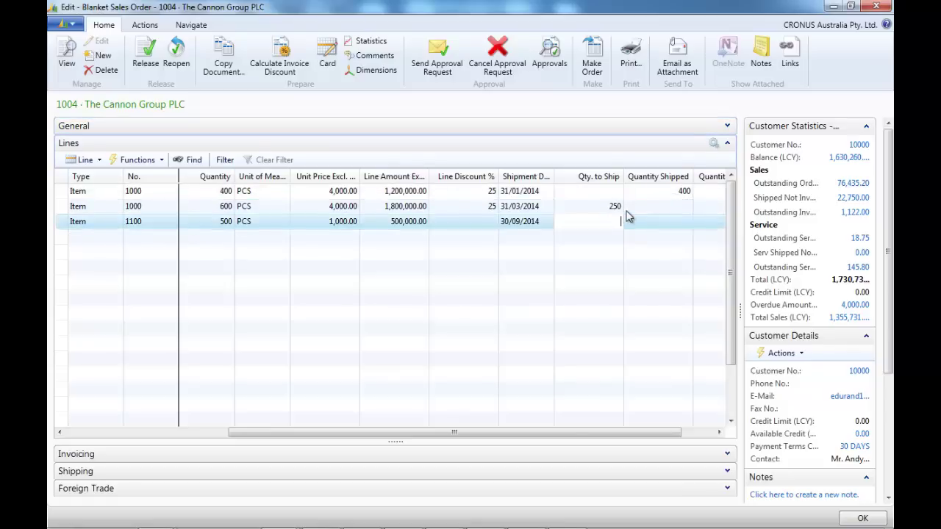
key("Down")
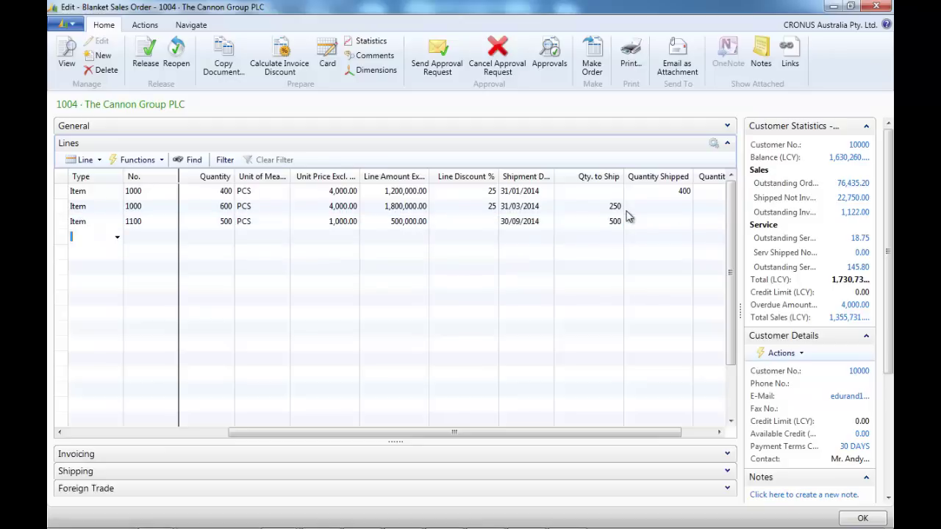
- Make sales order 1096 from the blanket order, accepting the inventory, credit and date prompts
left_click(592, 60)
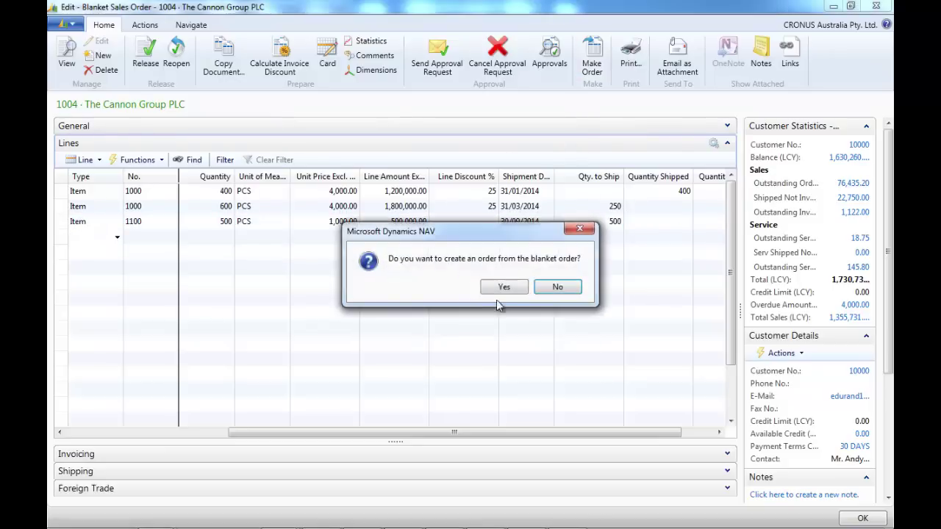
left_click(508, 288)
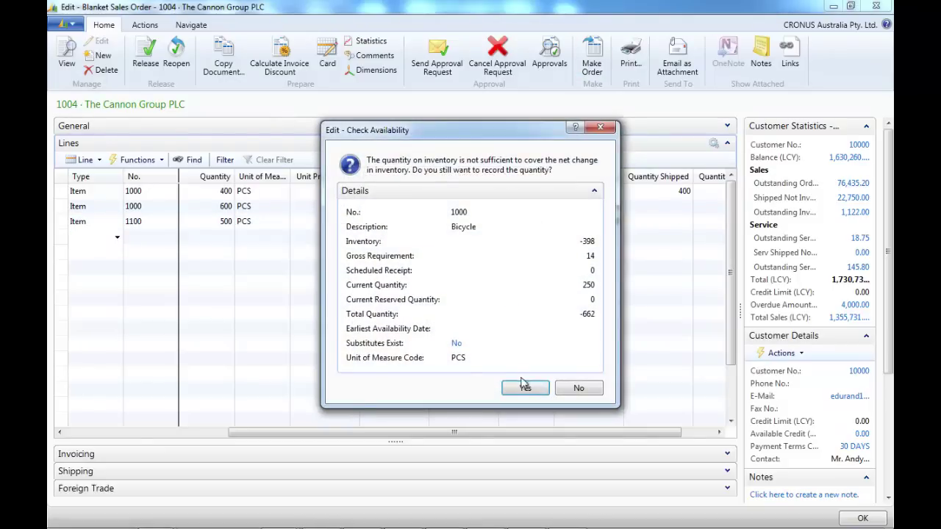
left_click(527, 391)
left_click(525, 390)
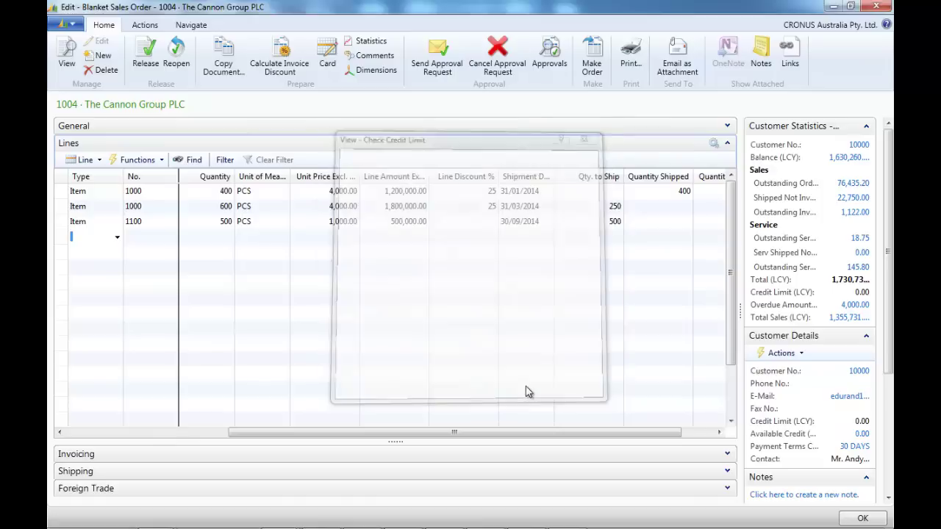
left_click(550, 288)
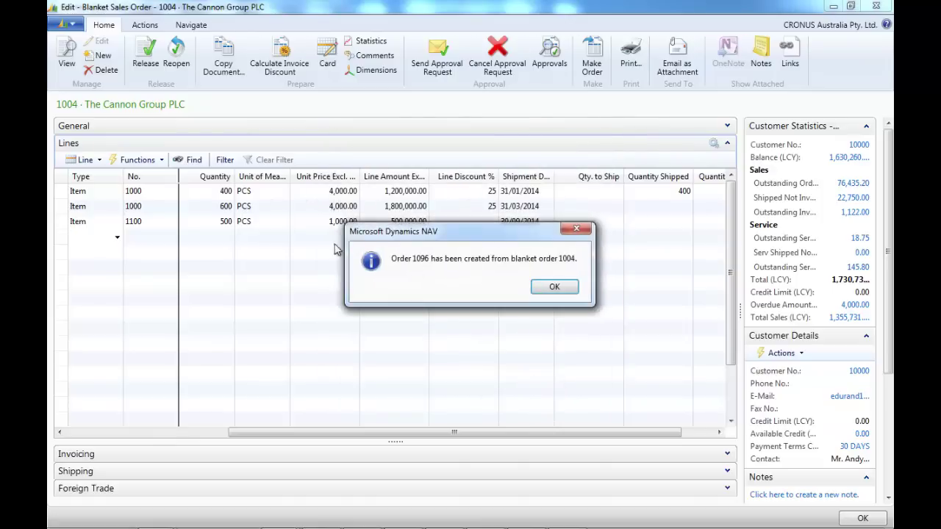
left_click(554, 287)
- Open sales order 1096 from the second line's unposted order lines
left_click(83, 160)
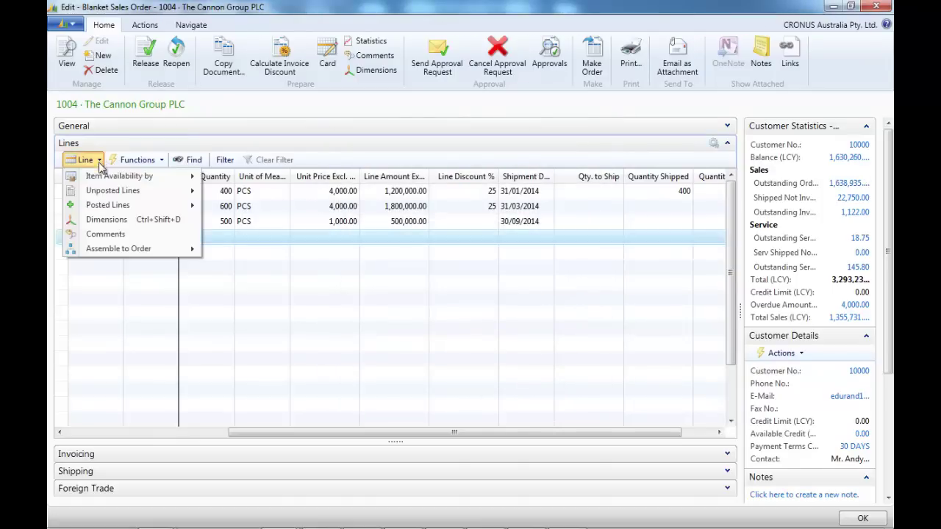
mouse_move(110, 197)
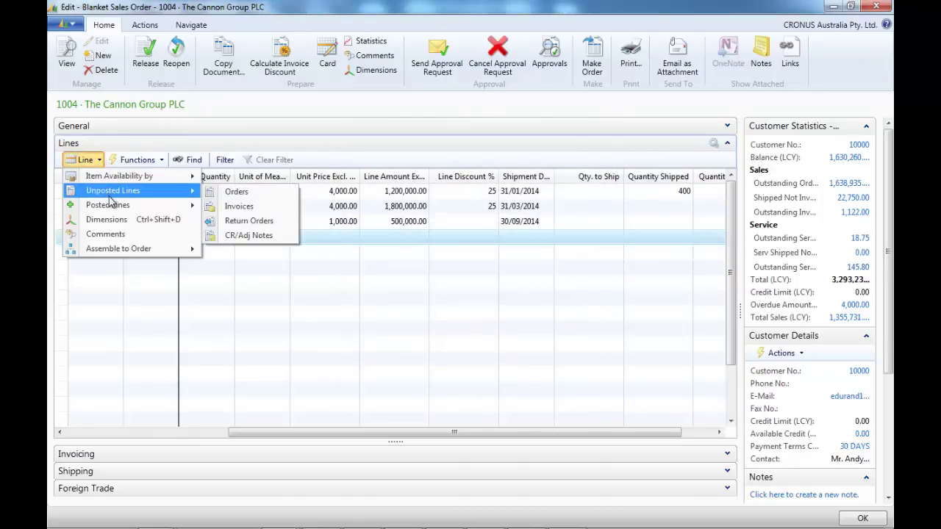
left_click(233, 193)
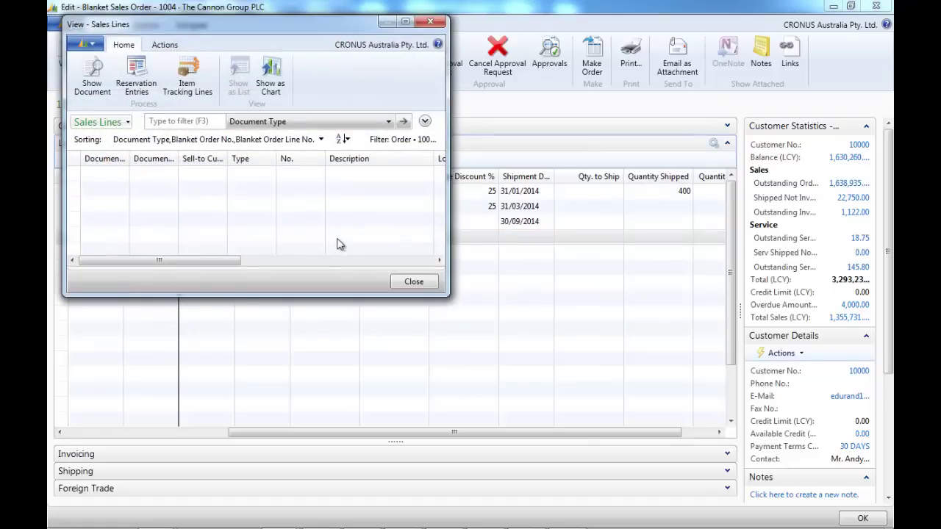
left_click(413, 283)
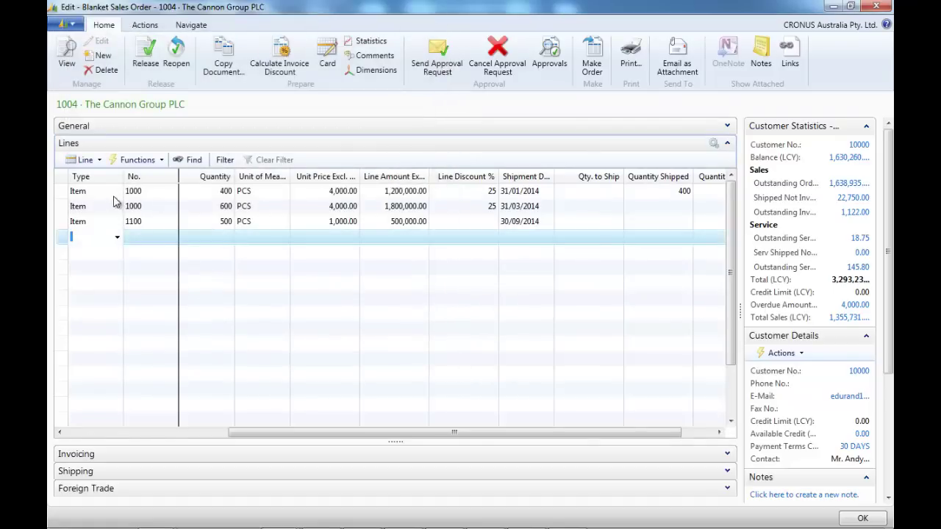
left_click(106, 204)
left_click(82, 159)
mouse_move(106, 193)
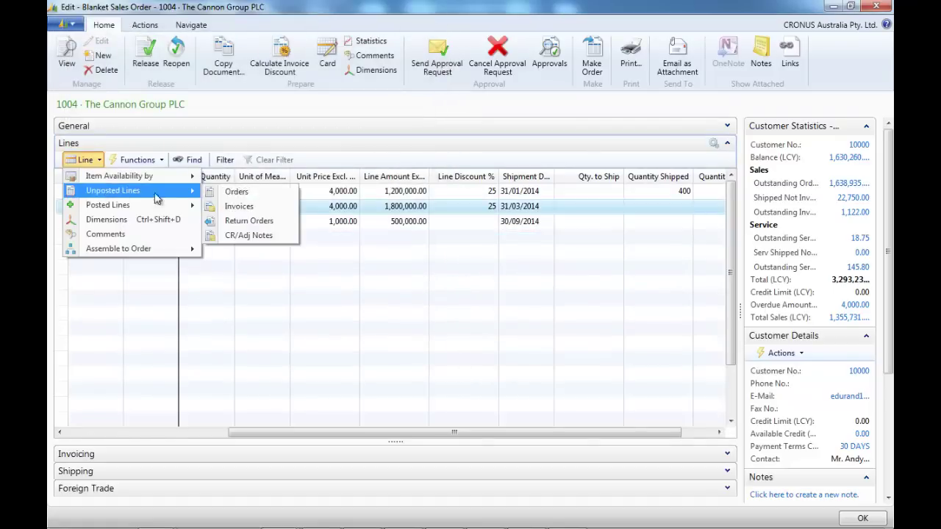
left_click(234, 192)
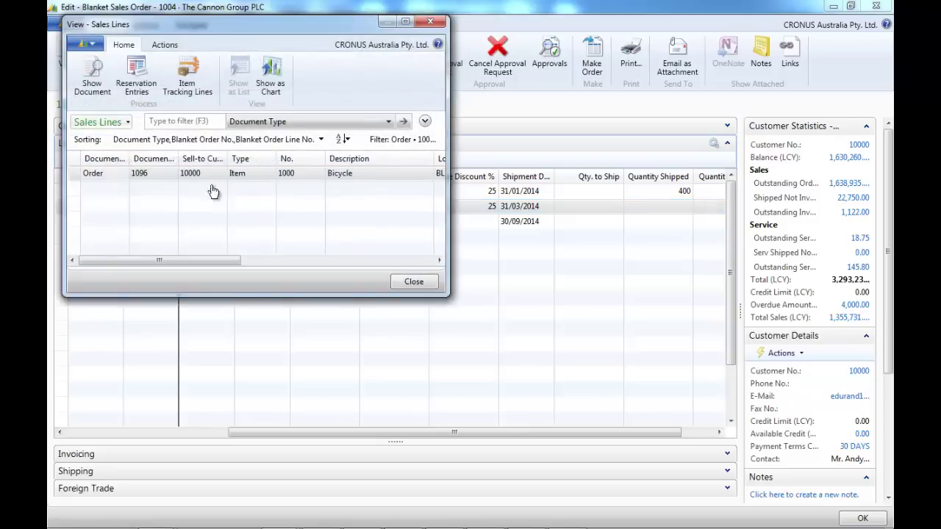
left_click(110, 100)
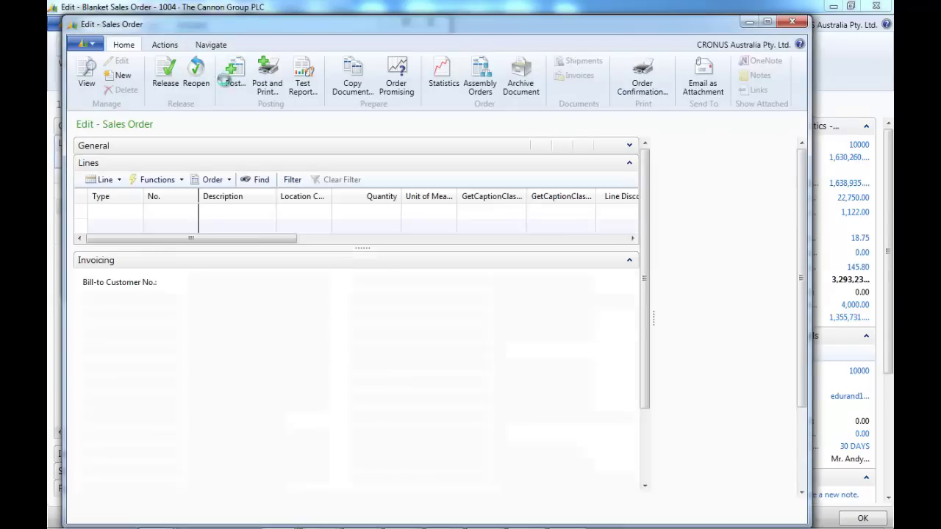
- Post order 1096 as Ship and Invoice and return to blanket order 1004
left_click(629, 146)
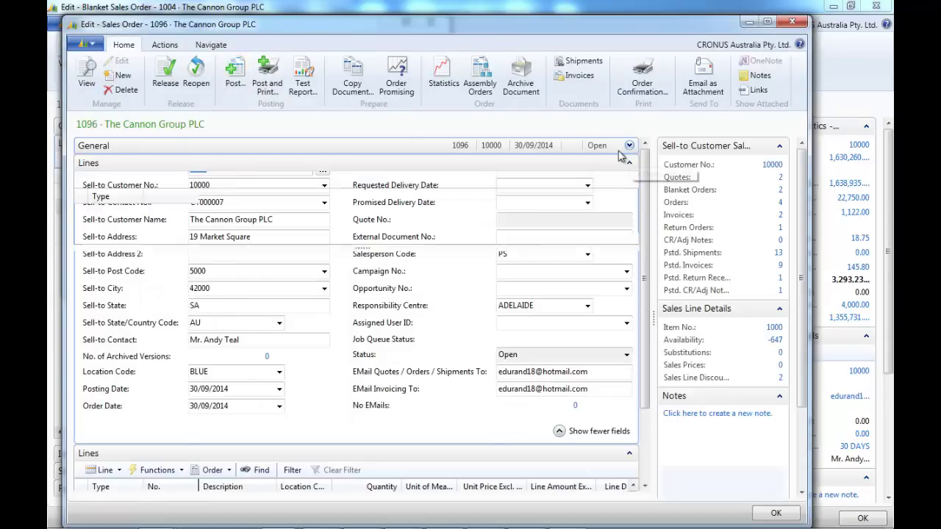
left_click(235, 73)
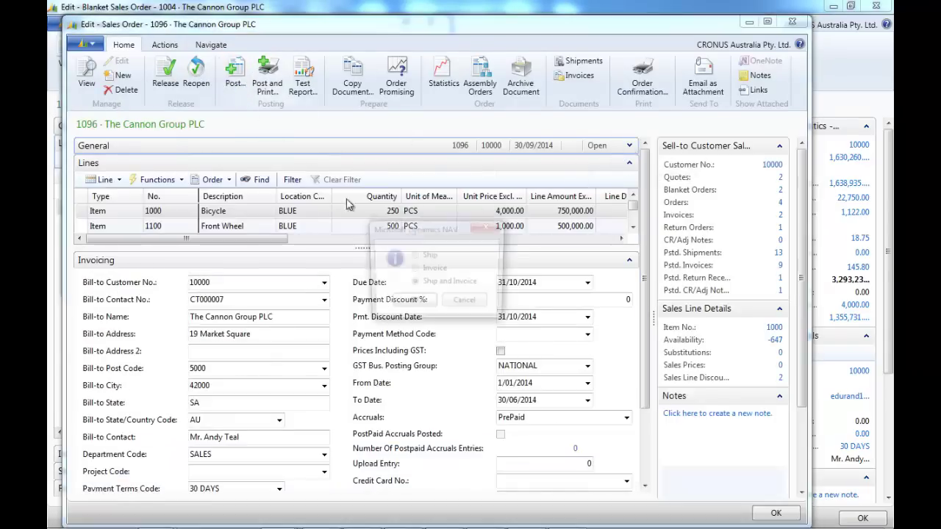
left_click(421, 304)
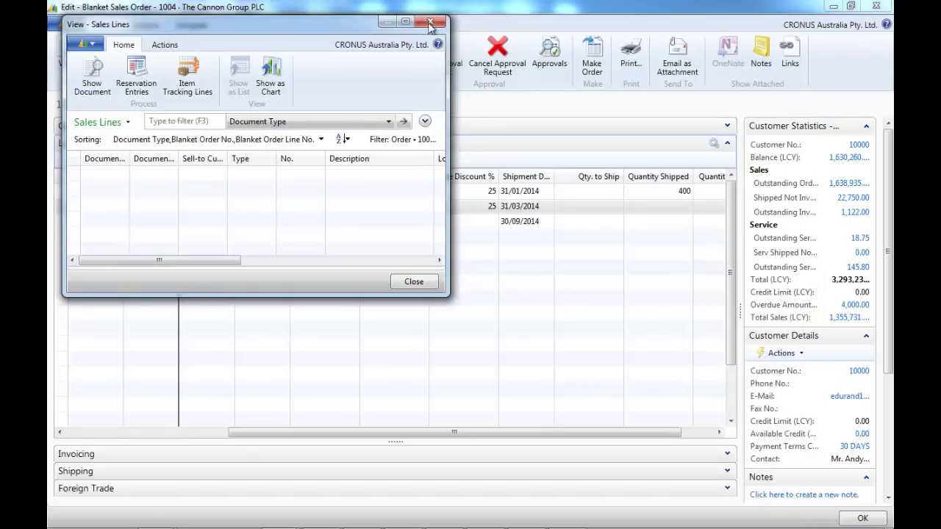
left_click(431, 23)
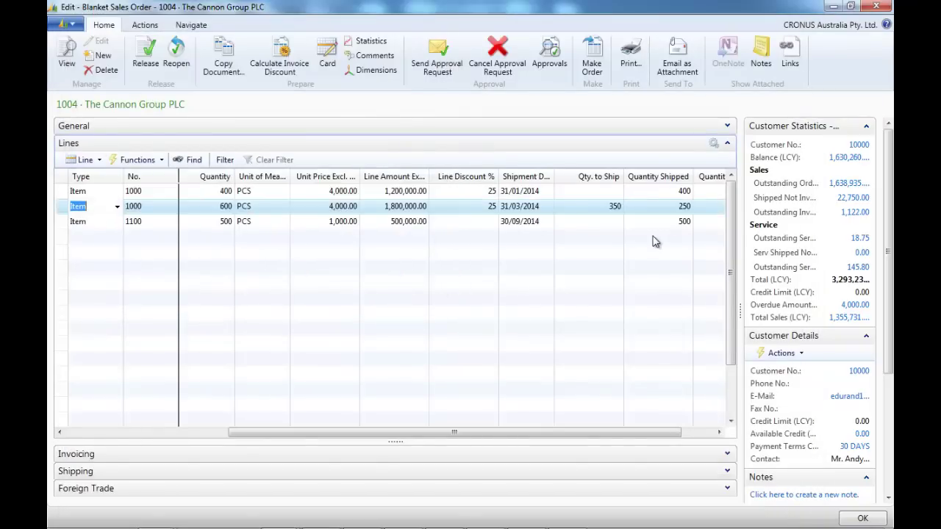